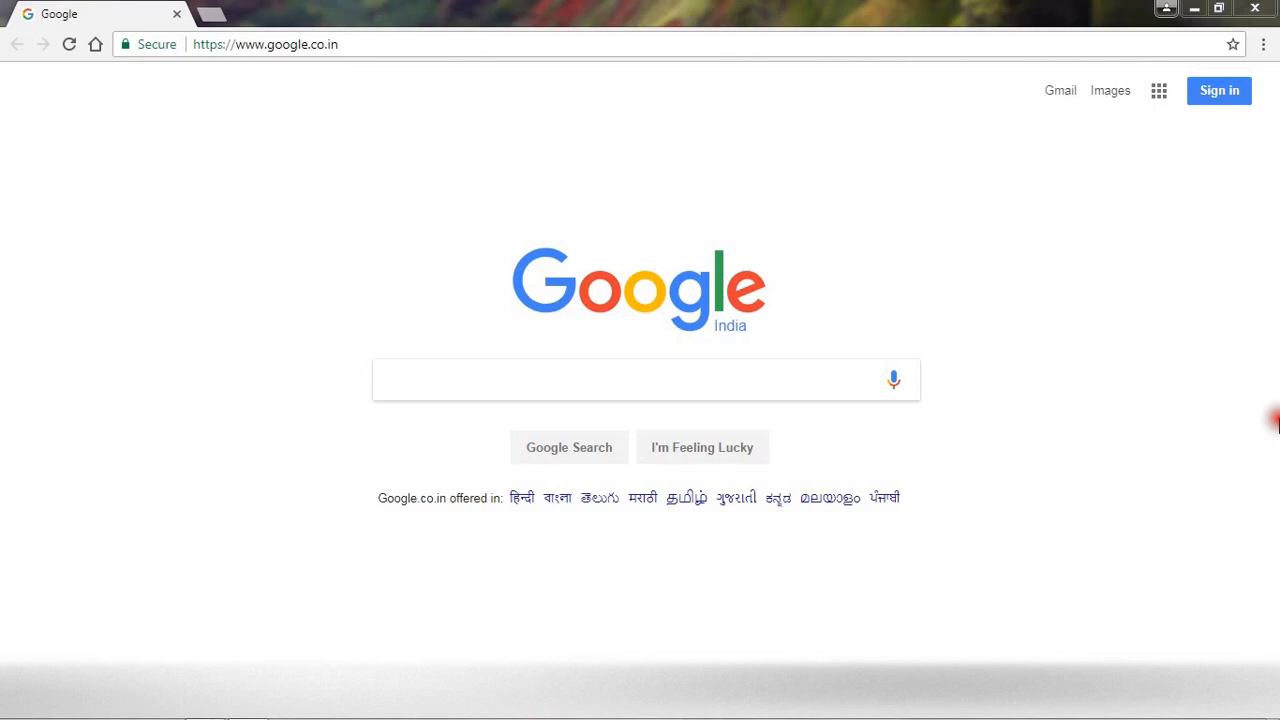
# Step: Search Google for "codeblocks" and open the official Code::Blocks IDE website
pyautogui.click(572, 388)
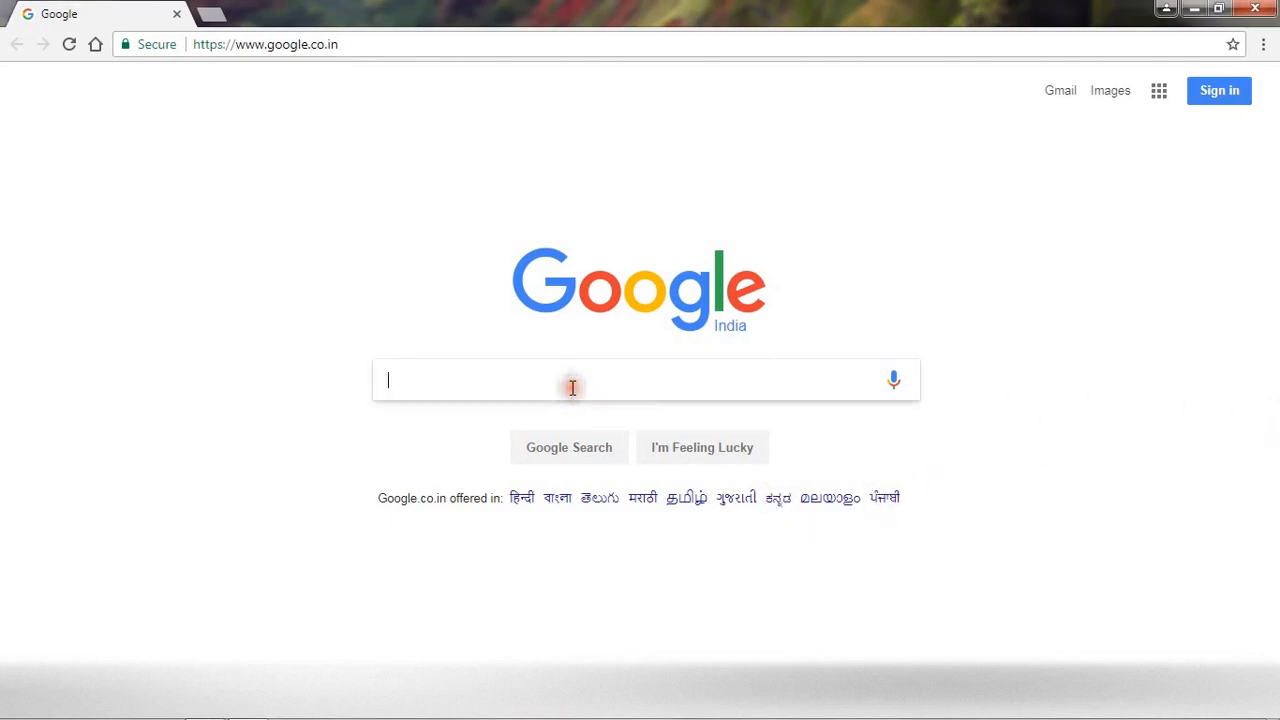
pyautogui.write('codebloc')
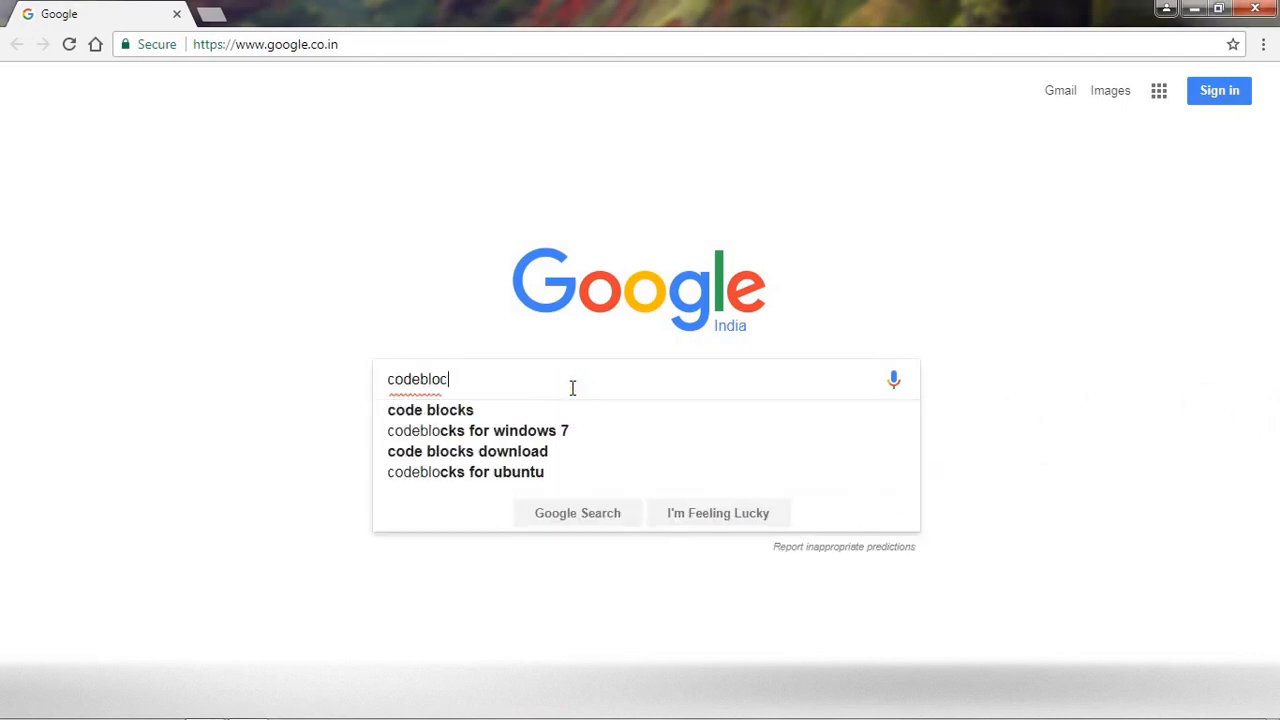
pyautogui.write('ks')
pyautogui.press('Return')
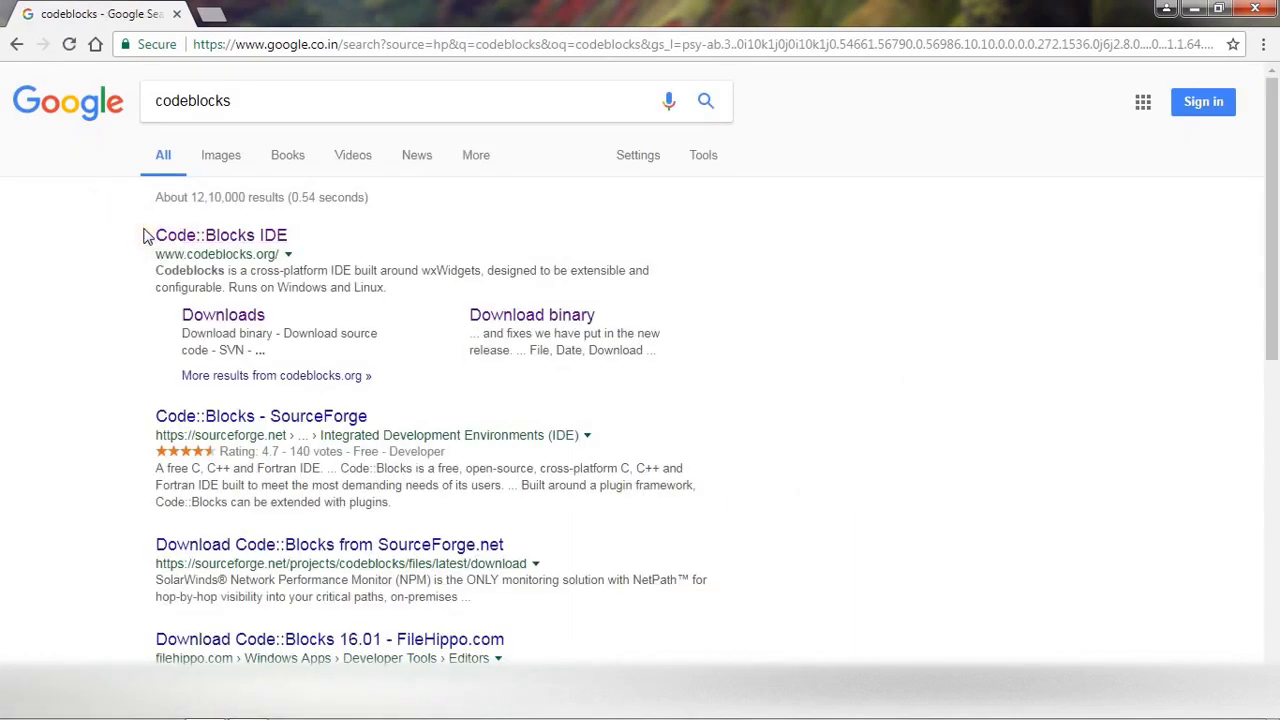
pyautogui.click(256, 238)
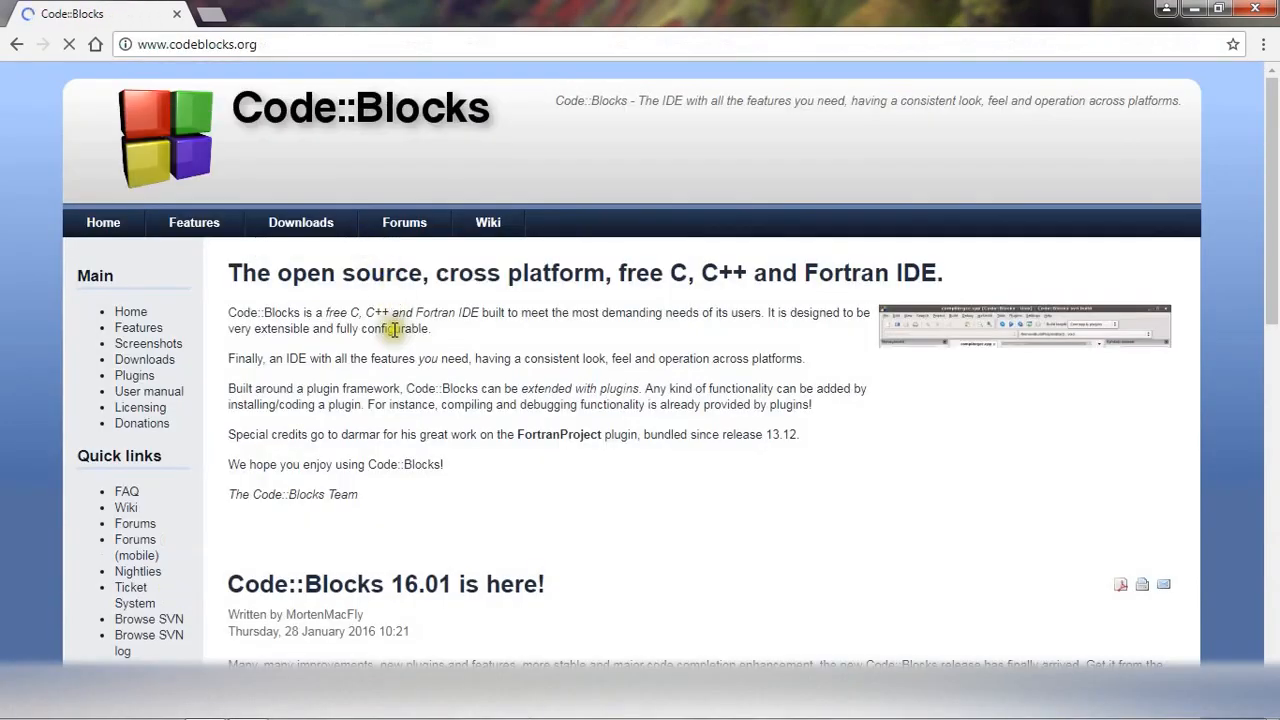
# Step: Go to the site's binary release downloads and show the Windows XP / Vista / 7 / 8.x / 10 packages
pyautogui.scroll(-1, 462, 450)
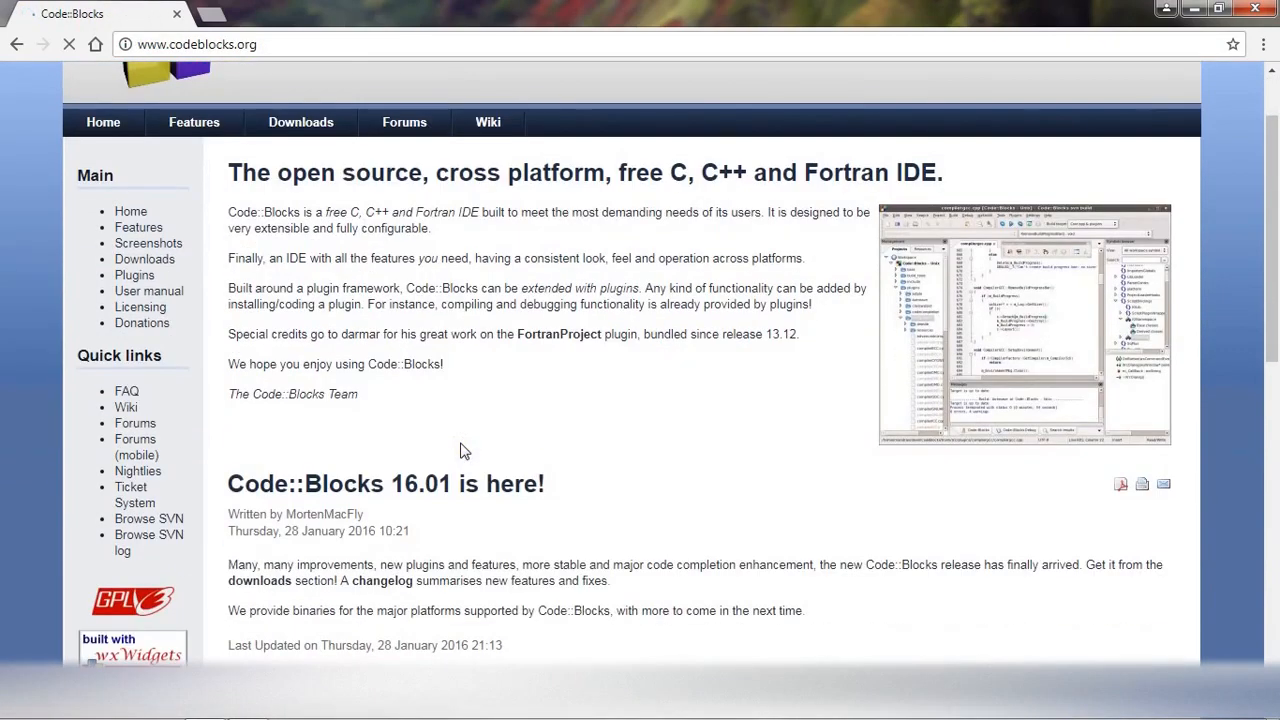
pyautogui.scroll(1, 462, 450)
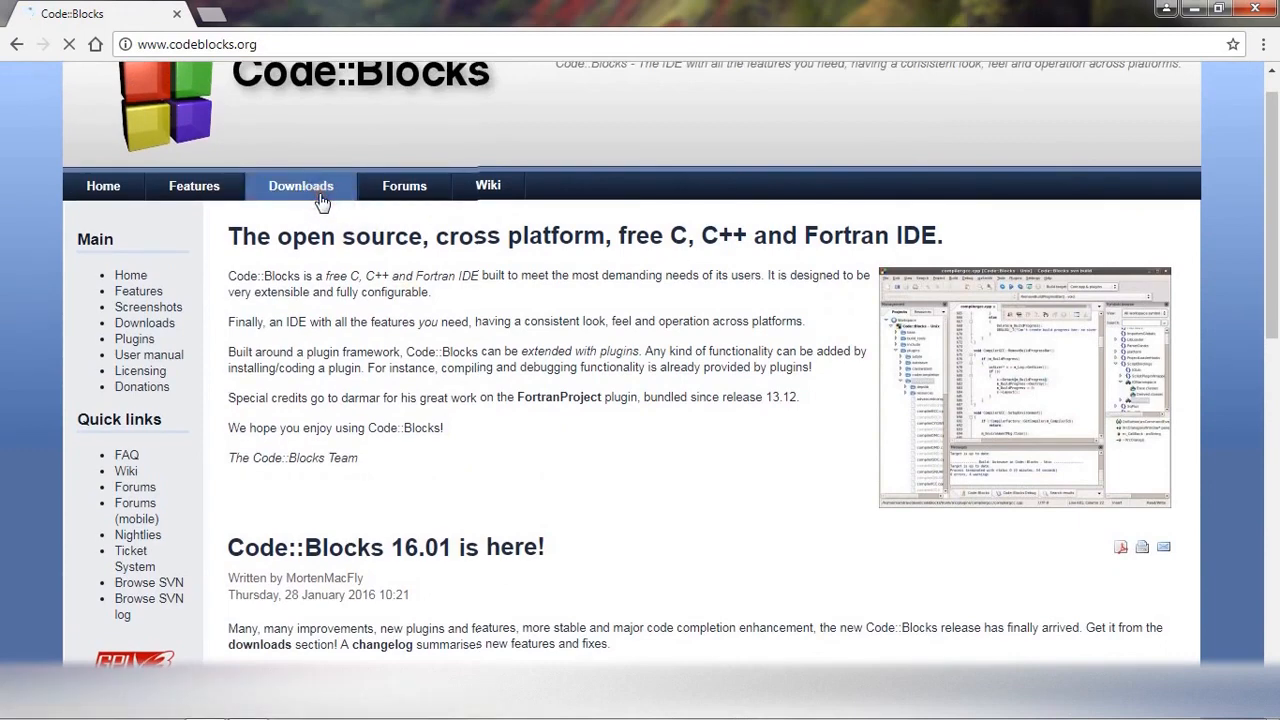
pyautogui.click(301, 187)
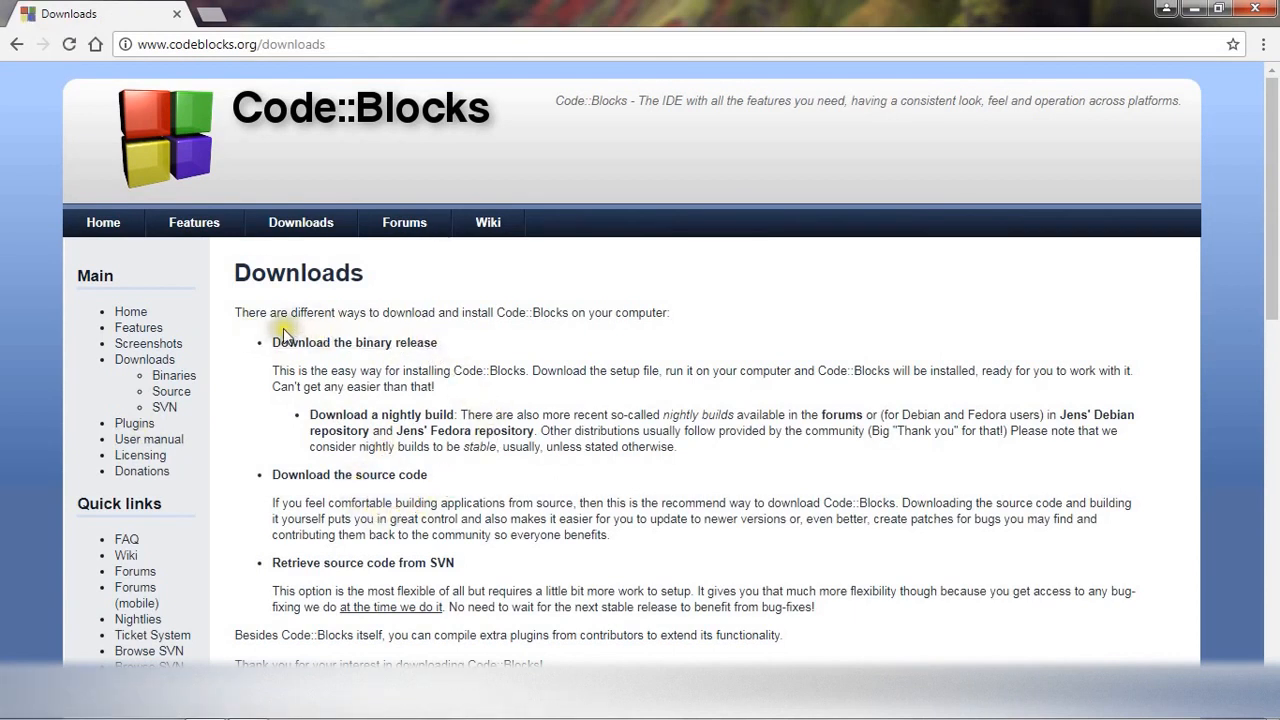
pyautogui.scroll(-1, 505, 346)
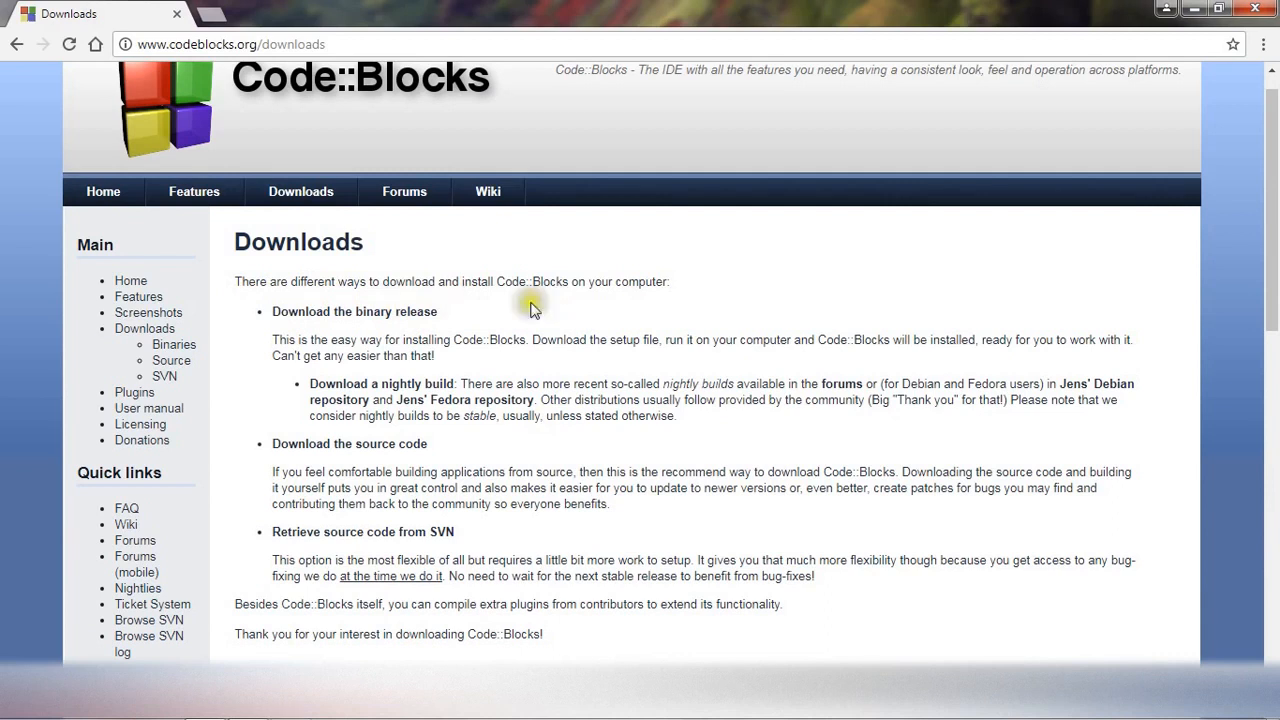
pyautogui.click(370, 313)
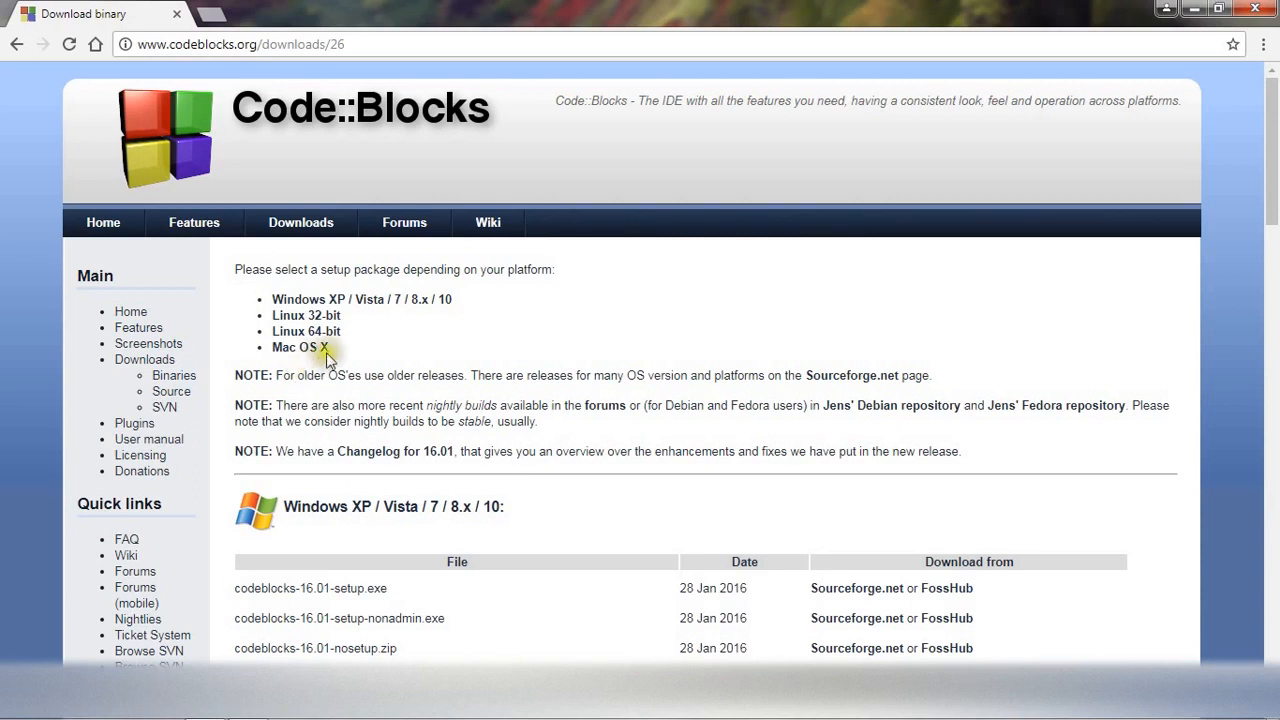
pyautogui.click(380, 306)
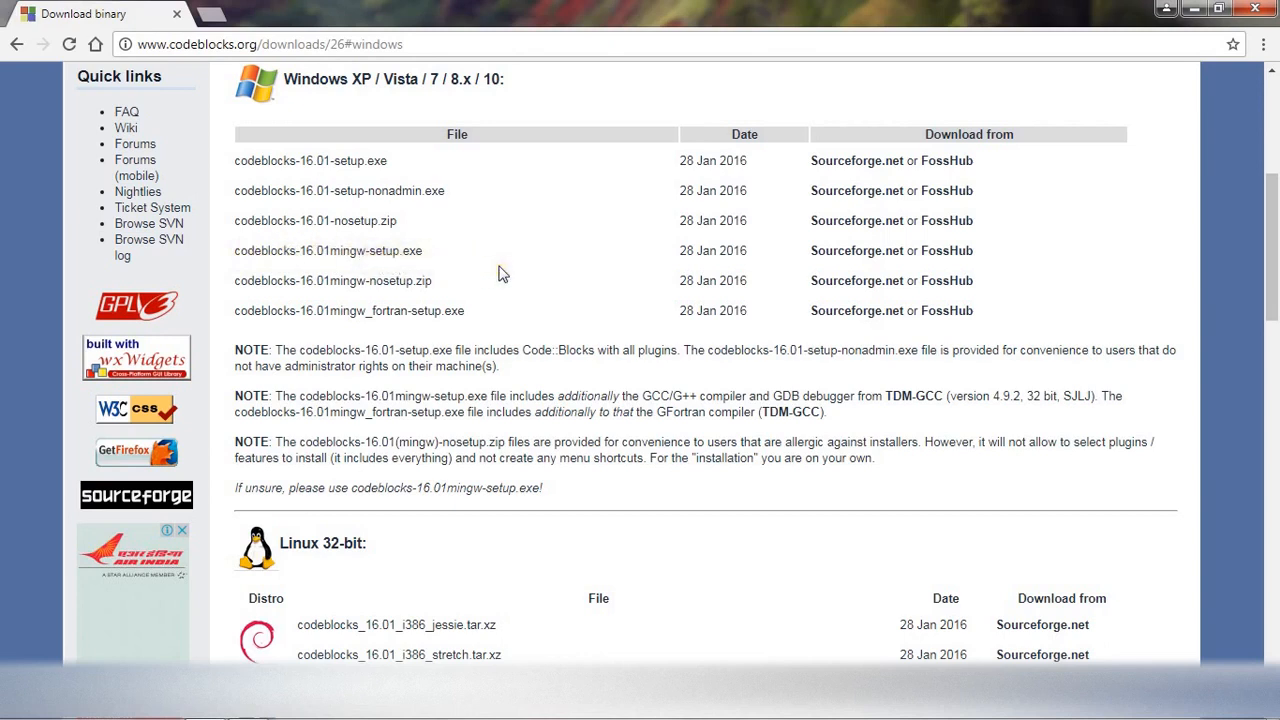
# Step: Download codeblocks-16.01mingw-setup.exe from Sourceforge.net and save it to the Desktop
pyautogui.click(857, 255)
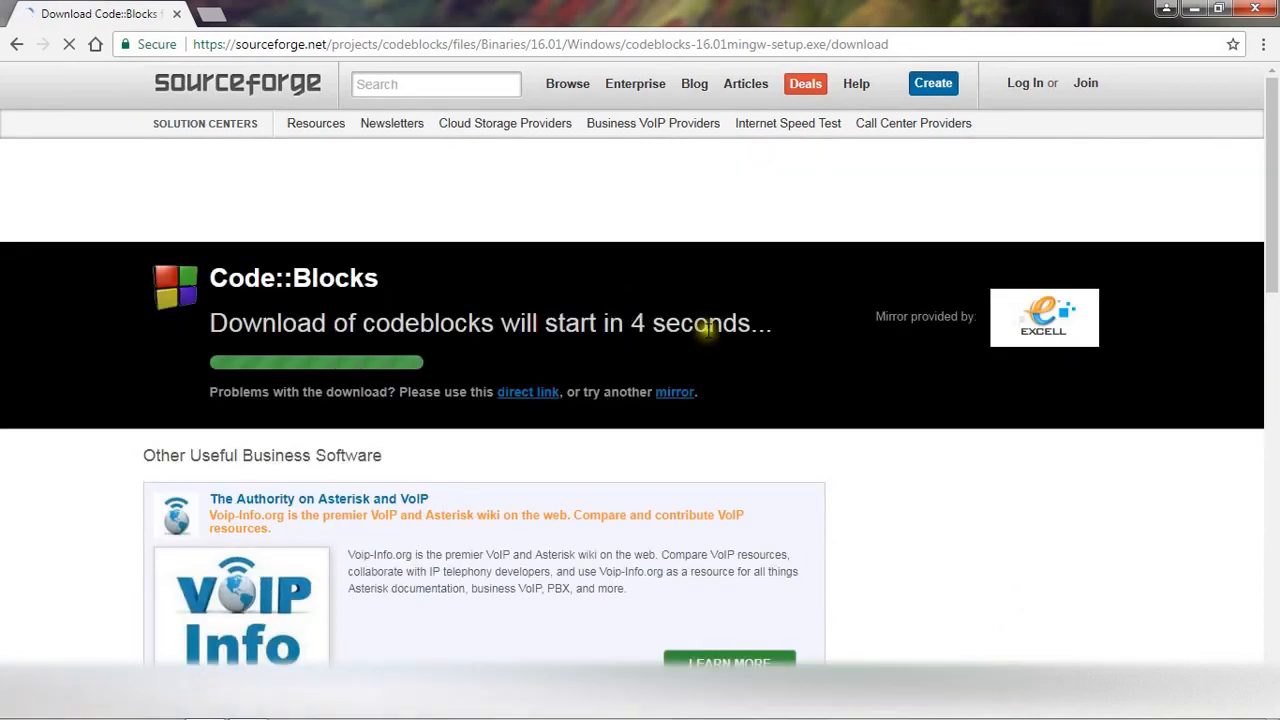
pyautogui.scroll(-3, 707, 328)
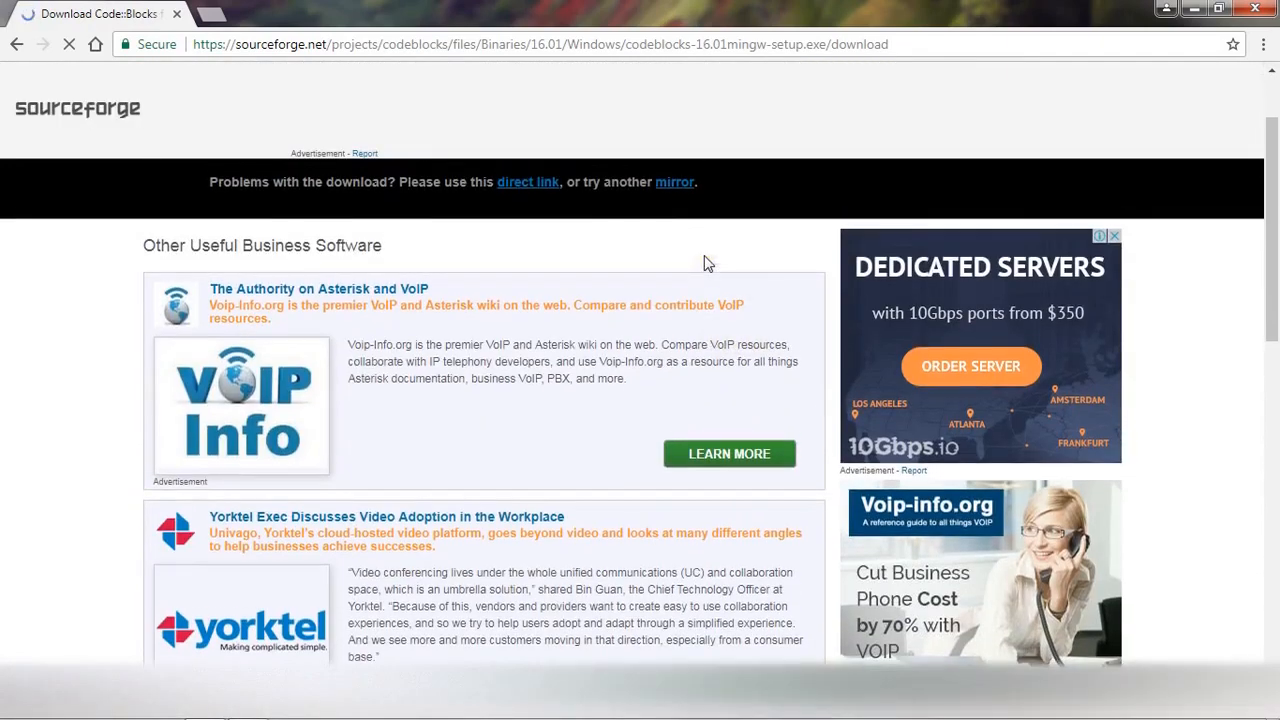
pyautogui.scroll(3, 704, 263)
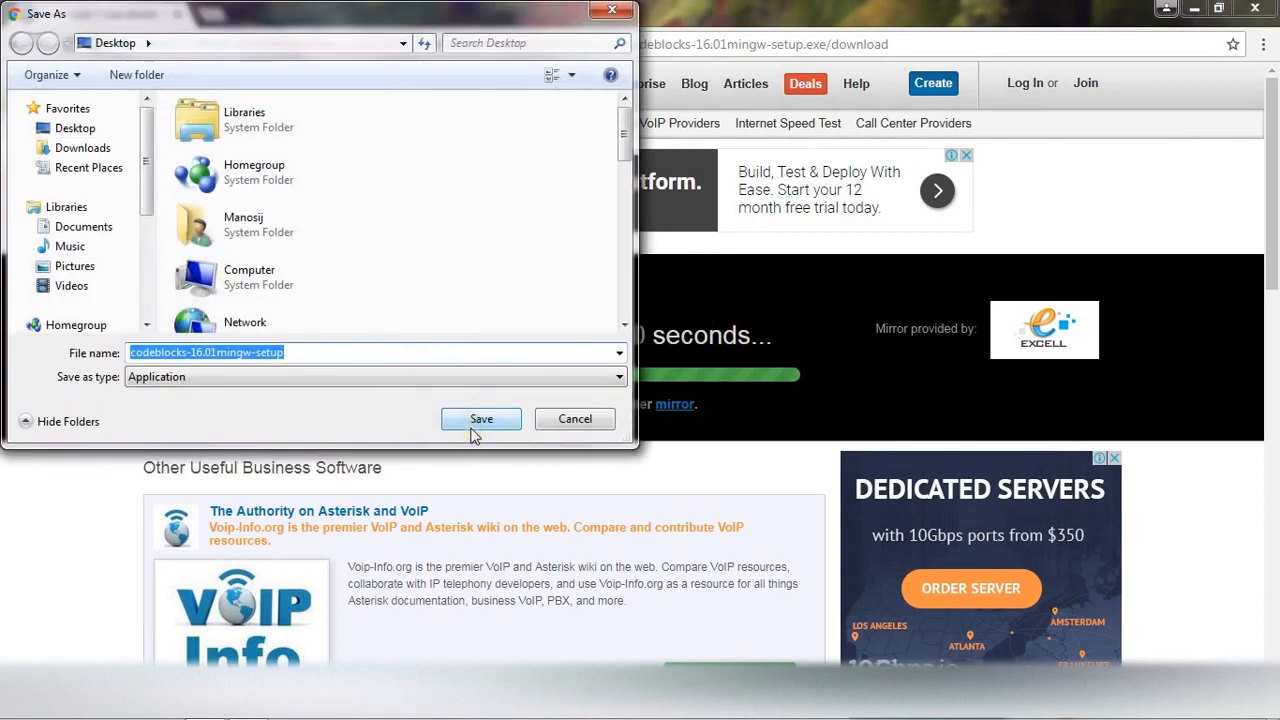
pyautogui.click(475, 433)
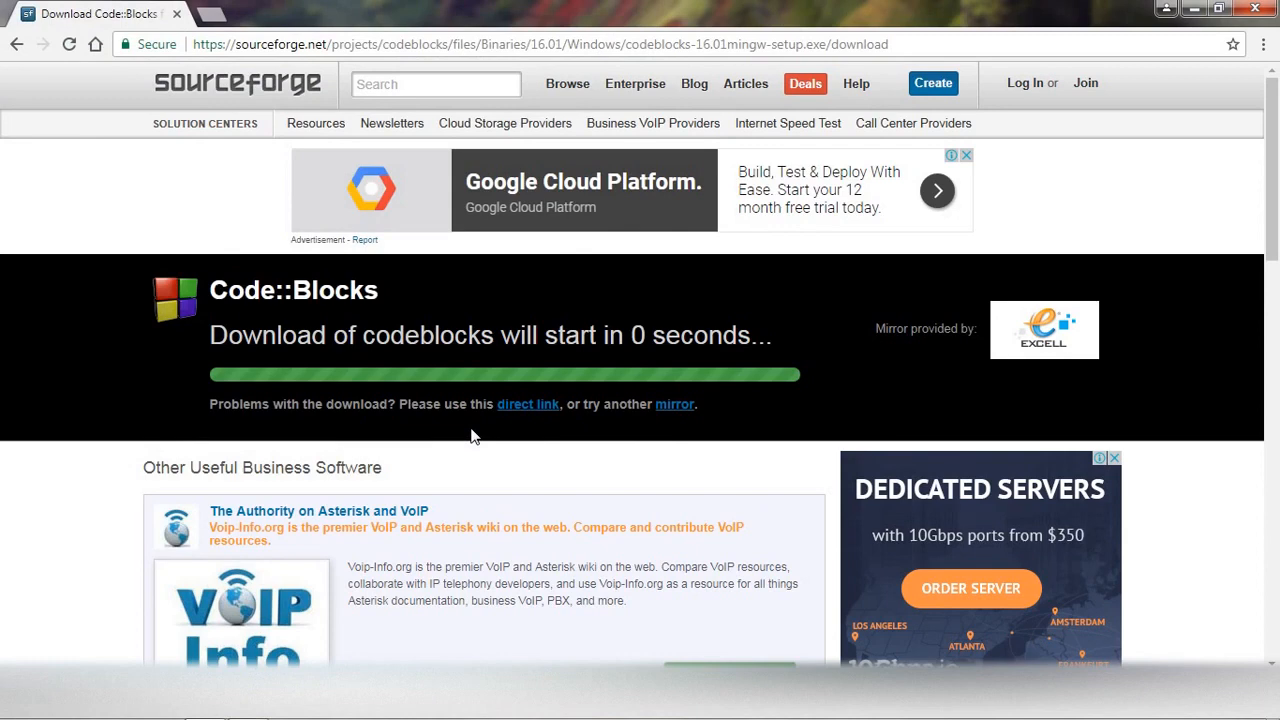
# Step: Return to the binary download page and examine the Linux 32-bit, Linux 64-bit and Windows package lists
pyautogui.hotkey('alt', 'Left')
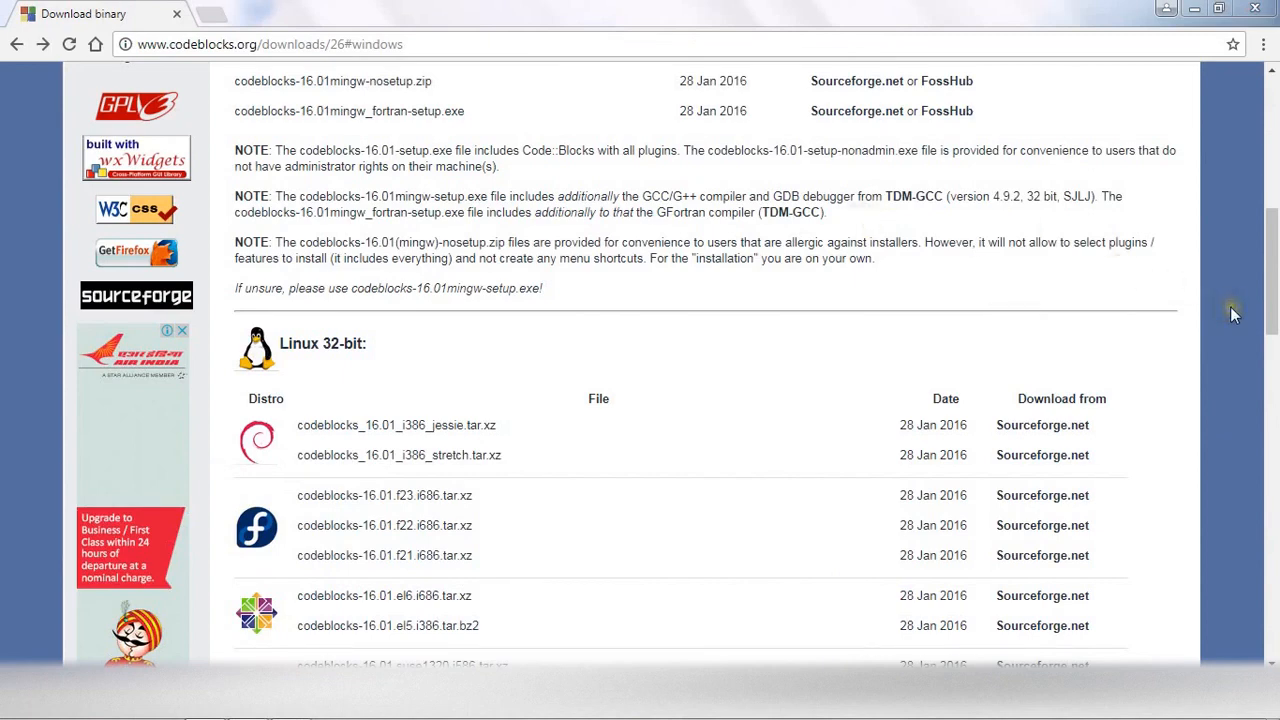
pyautogui.scroll(-3, 1216, 278)
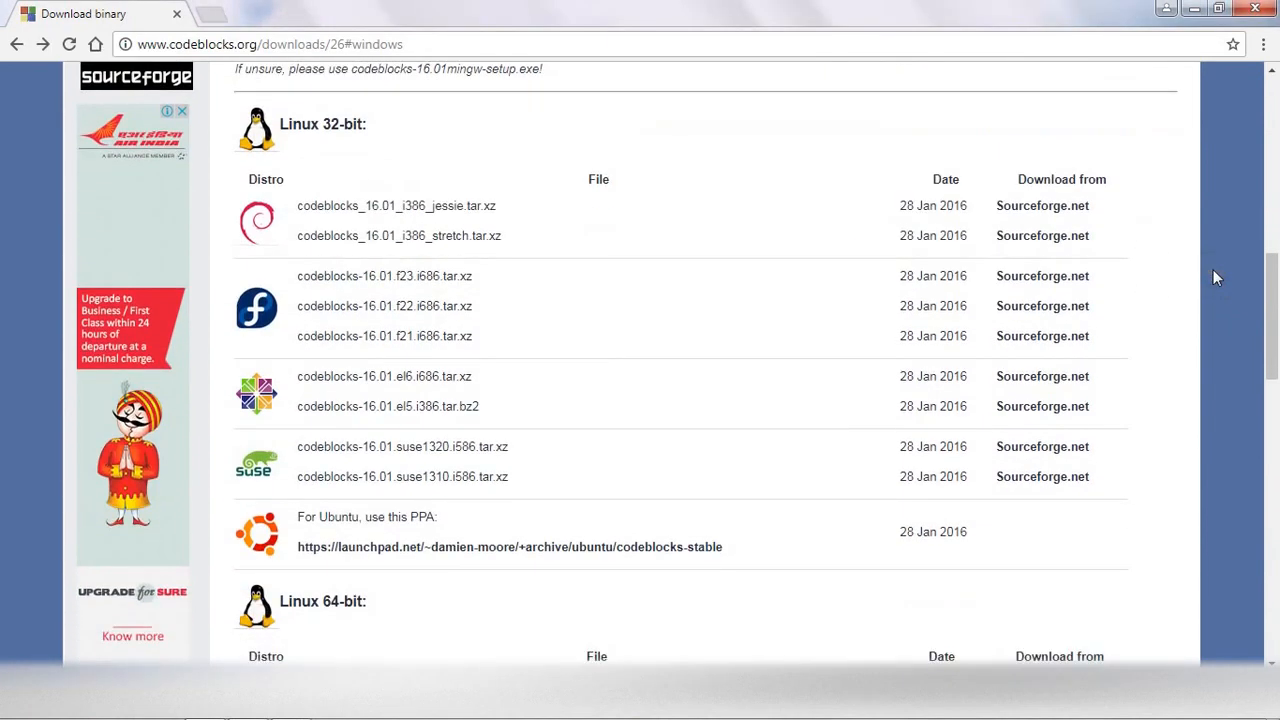
pyautogui.scroll(-1, 629, 309)
pyautogui.scroll(2, 630, 311)
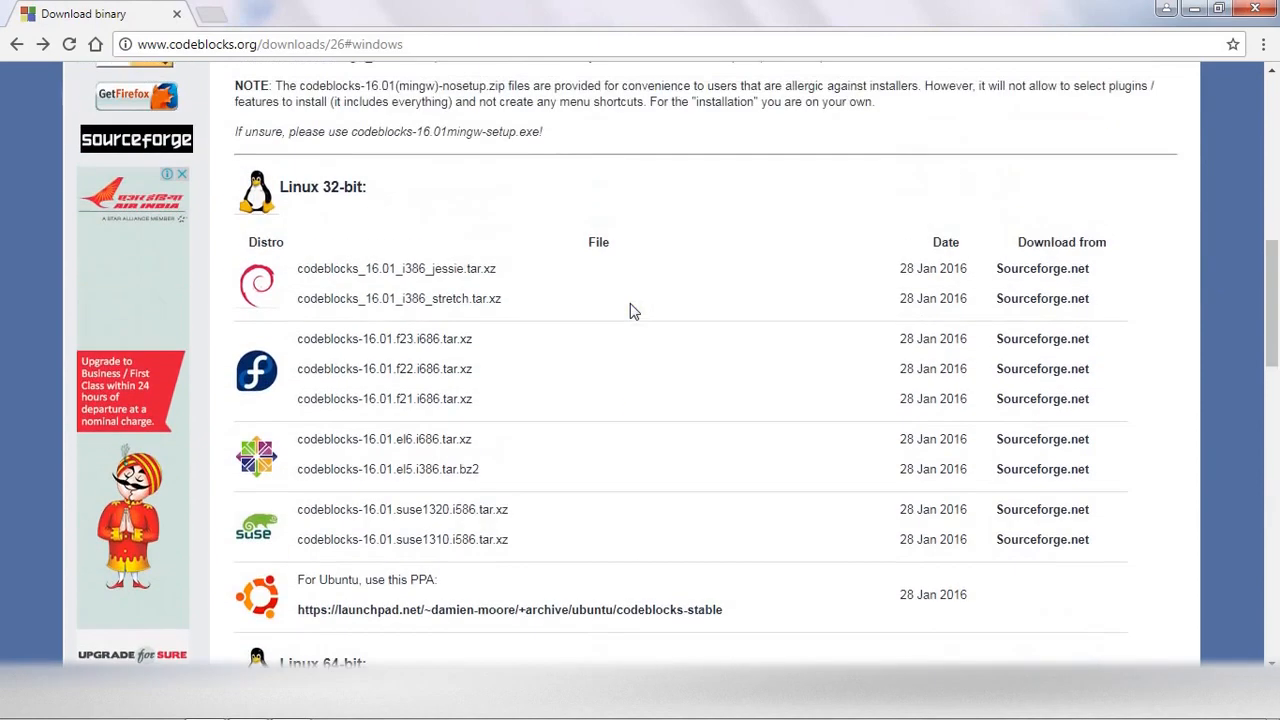
pyautogui.scroll(-3, 630, 311)
pyautogui.scroll(-1, 630, 311)
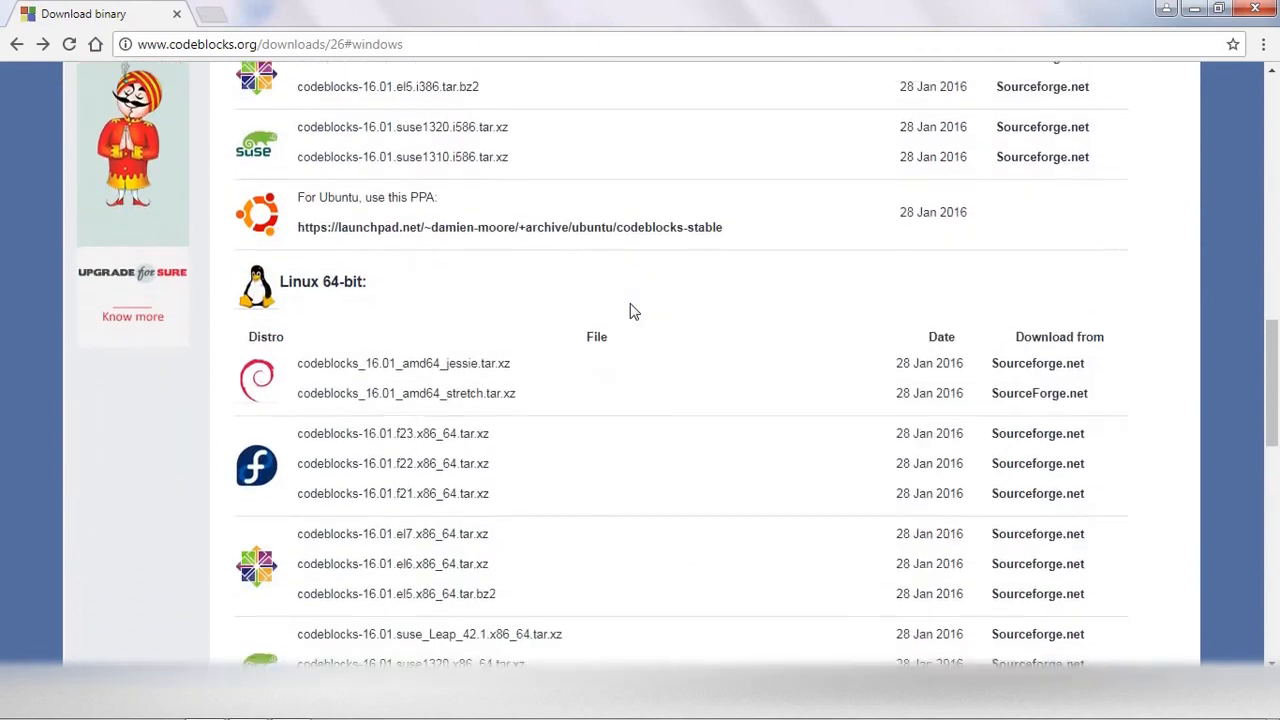
pyautogui.scroll(-2, 630, 311)
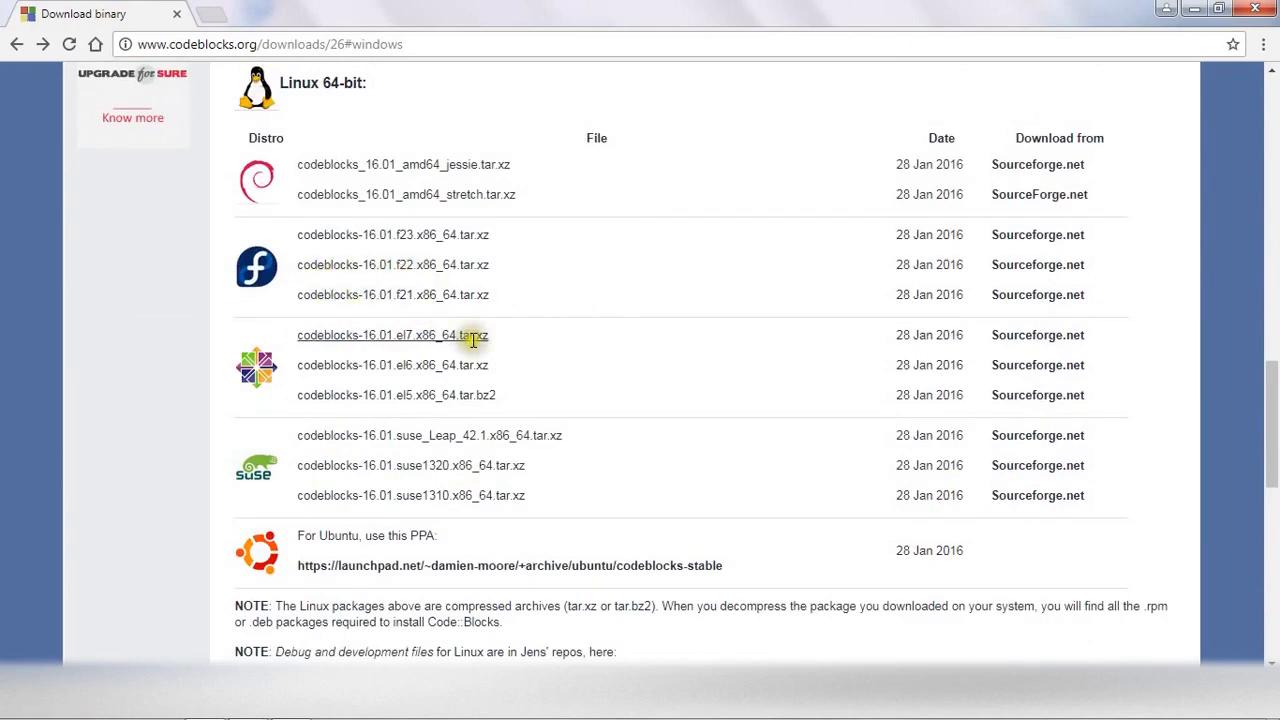
pyautogui.scroll(-1, 473, 340)
pyautogui.scroll(4, 446, 396)
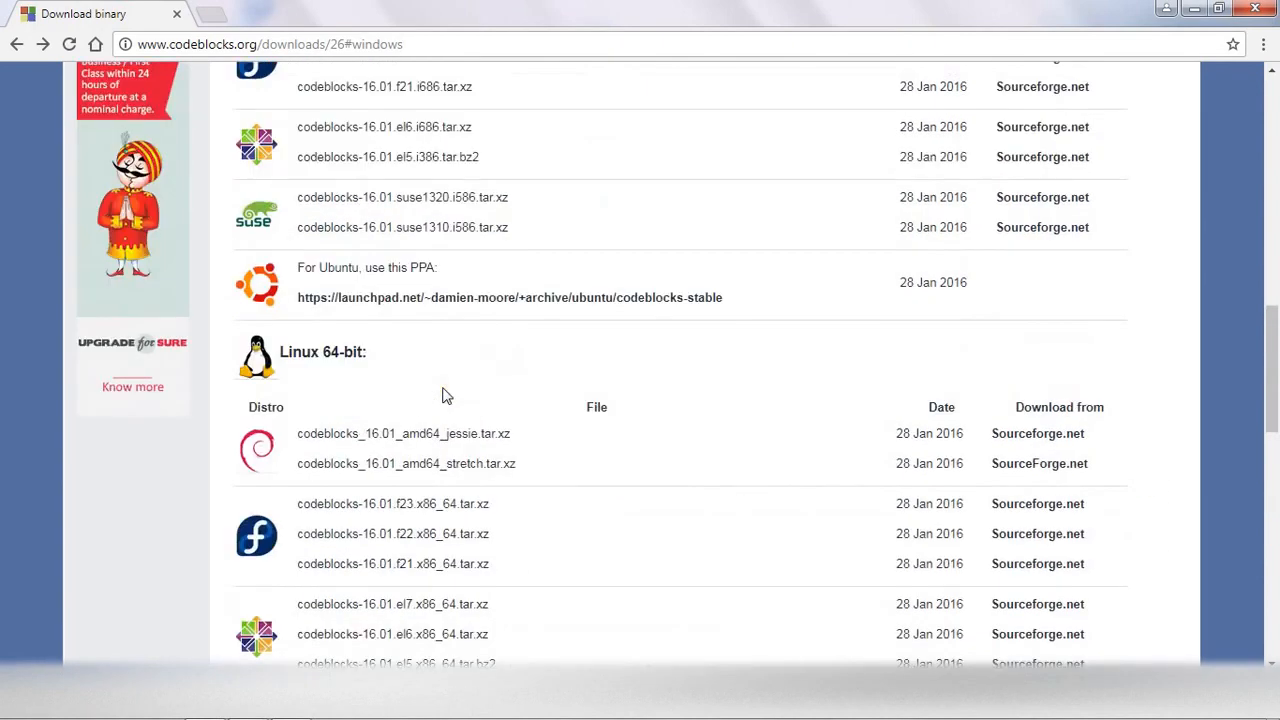
pyautogui.scroll(3, 446, 396)
pyautogui.scroll(3, 446, 396)
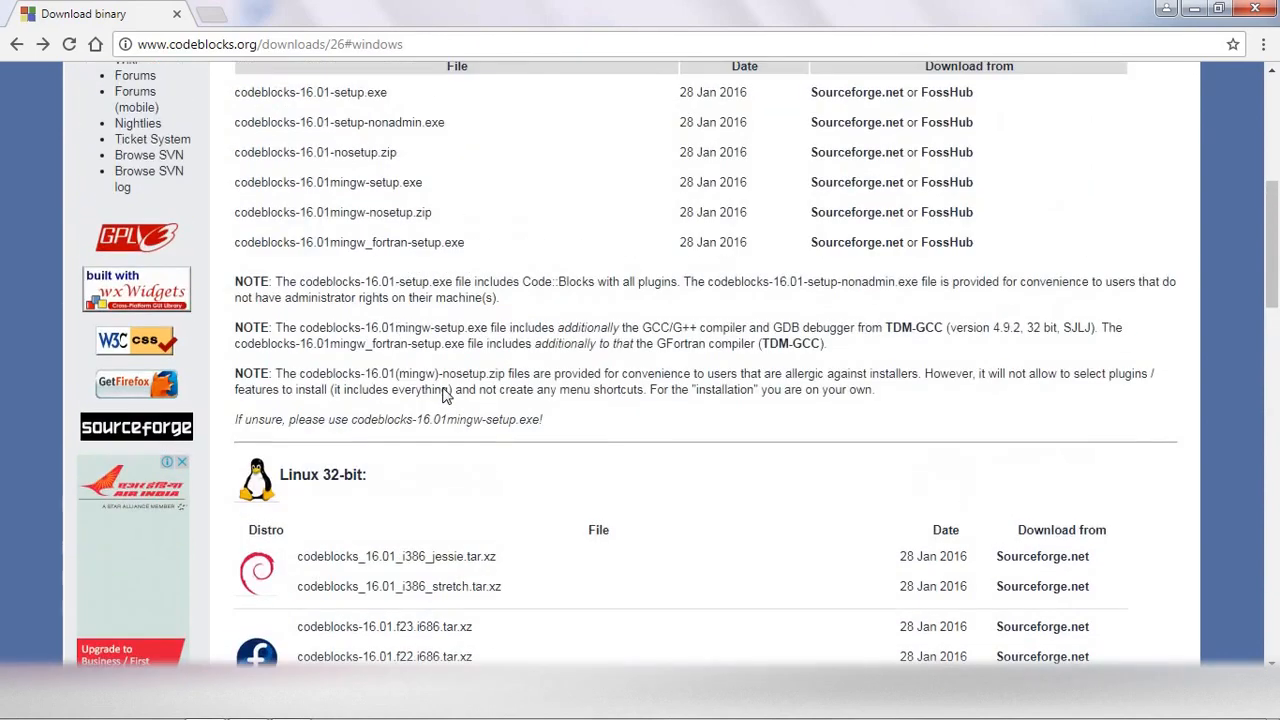
pyautogui.scroll(2, 446, 396)
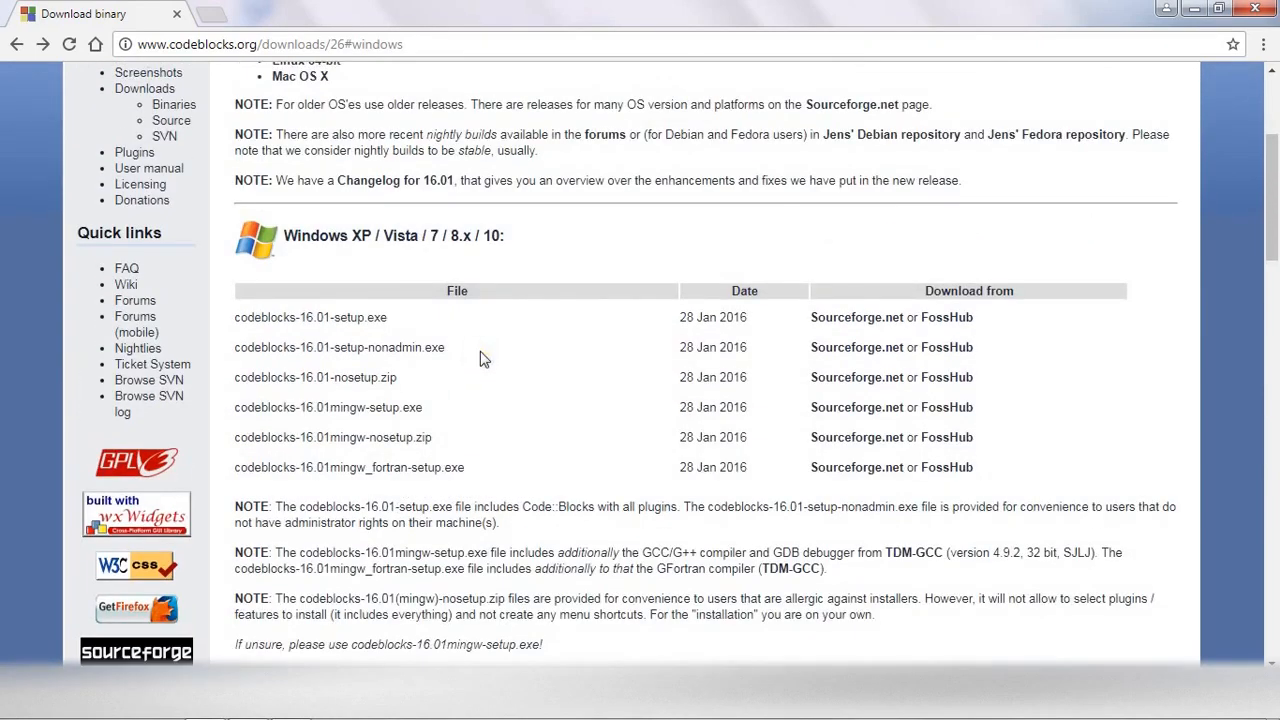
# Step: Minimize the browser and run the codeblocks-16.01mingw-setup installer from the desktop
pyautogui.click(1194, 9)
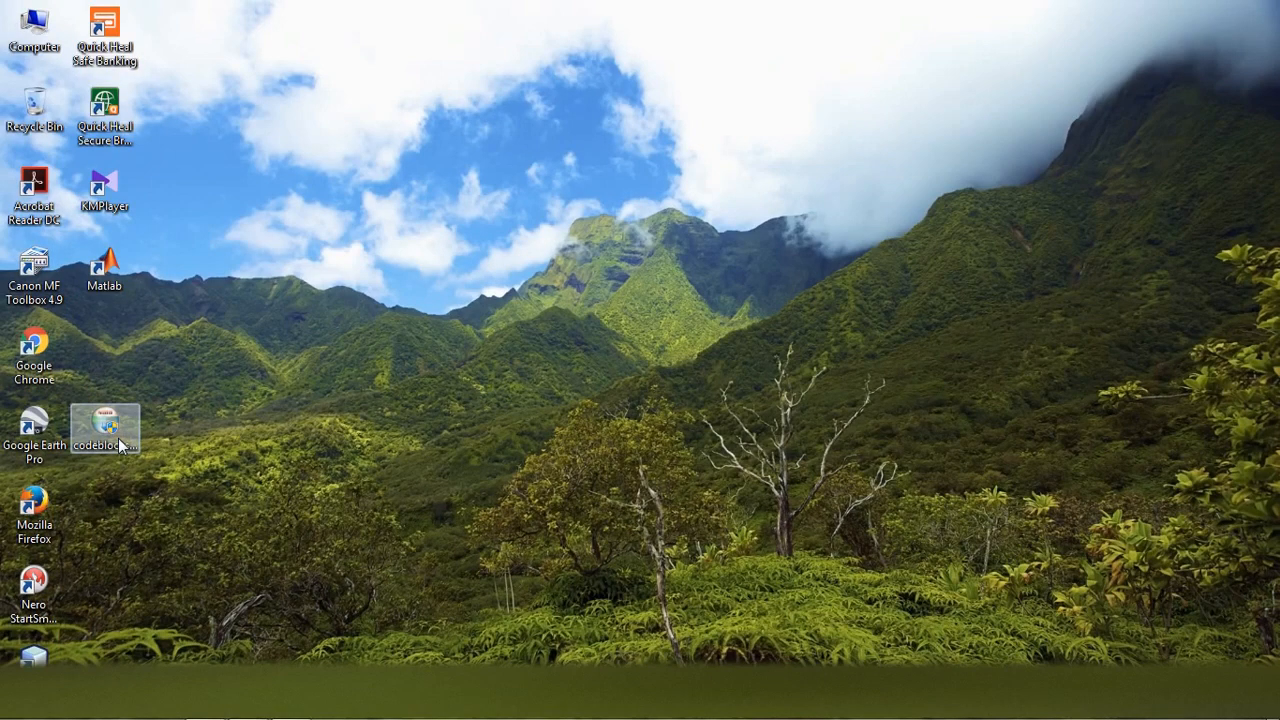
pyautogui.click(117, 440)
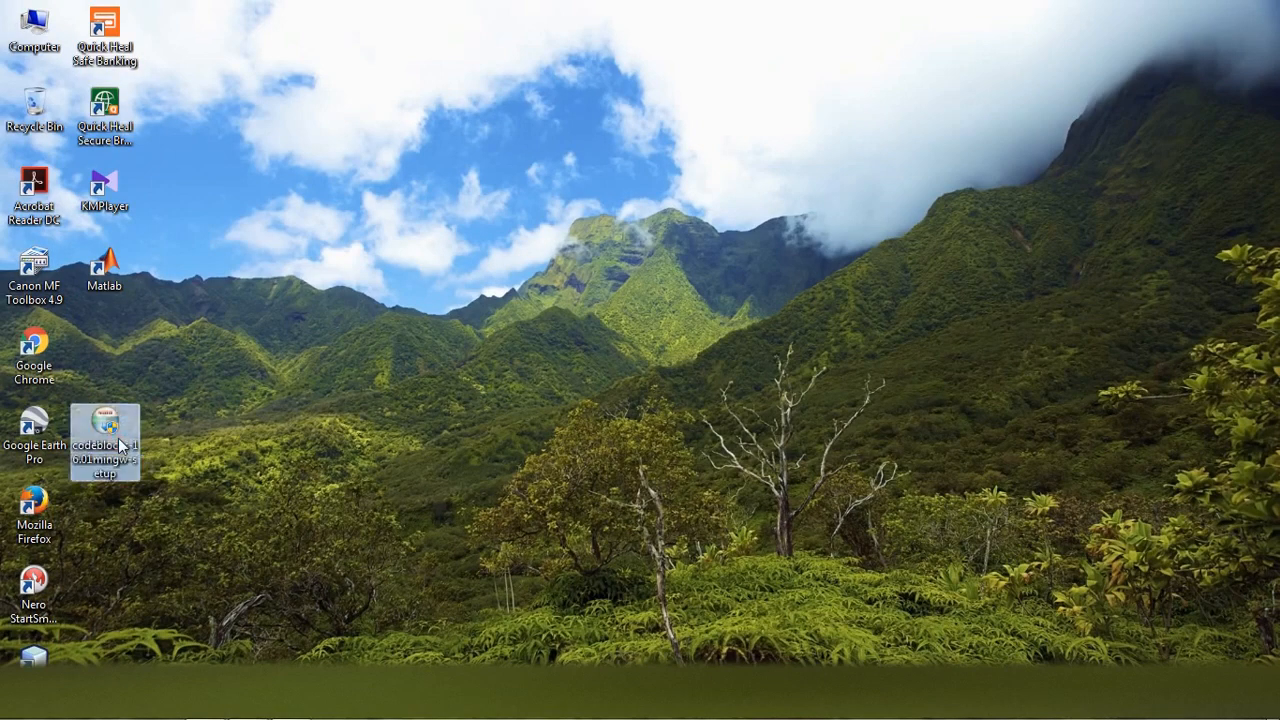
pyautogui.click(239, 449)
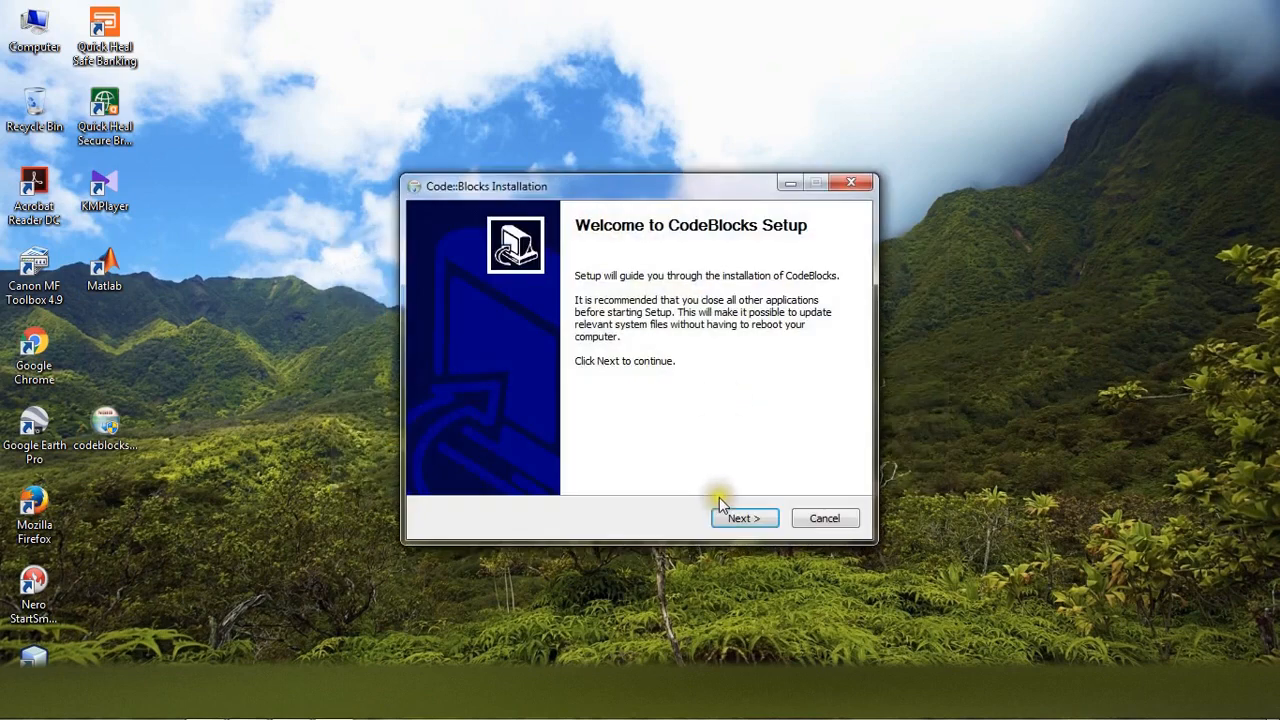
# Step: Accept the license and install CodeBlocks with the full component set in C:\Program Files (x86)\CodeBlocks
pyautogui.click(740, 518)
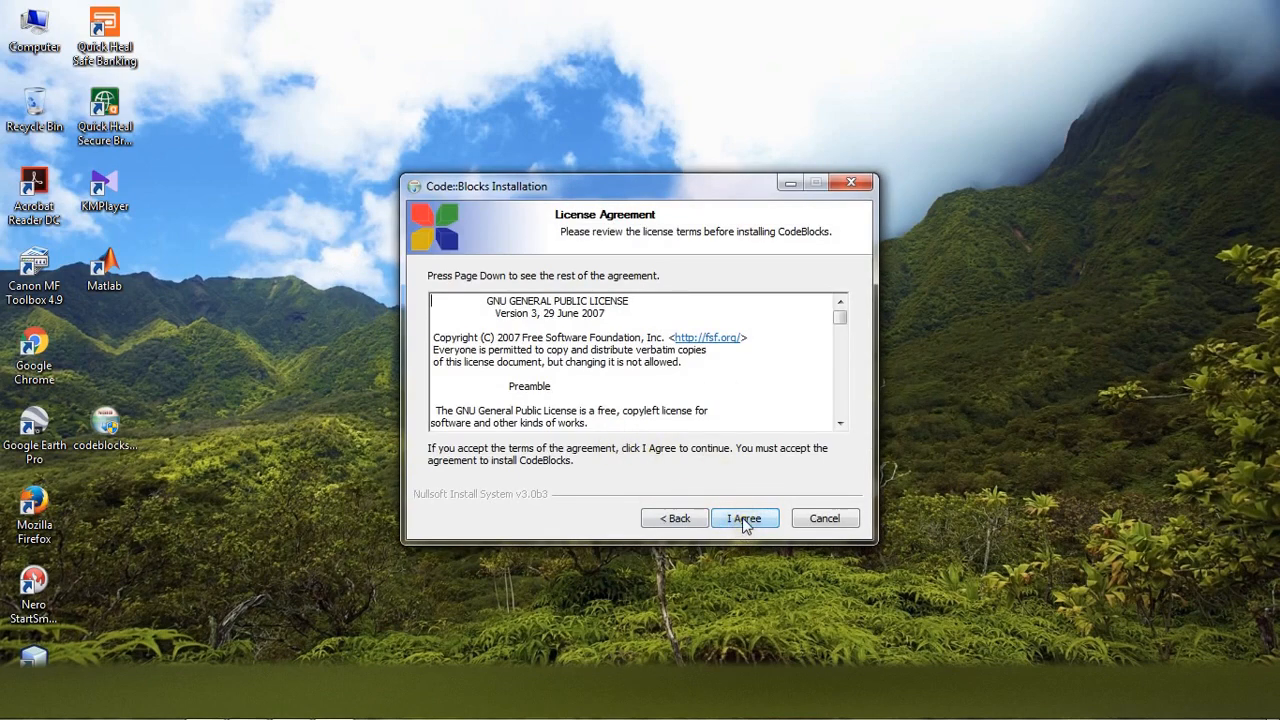
pyautogui.click(745, 522)
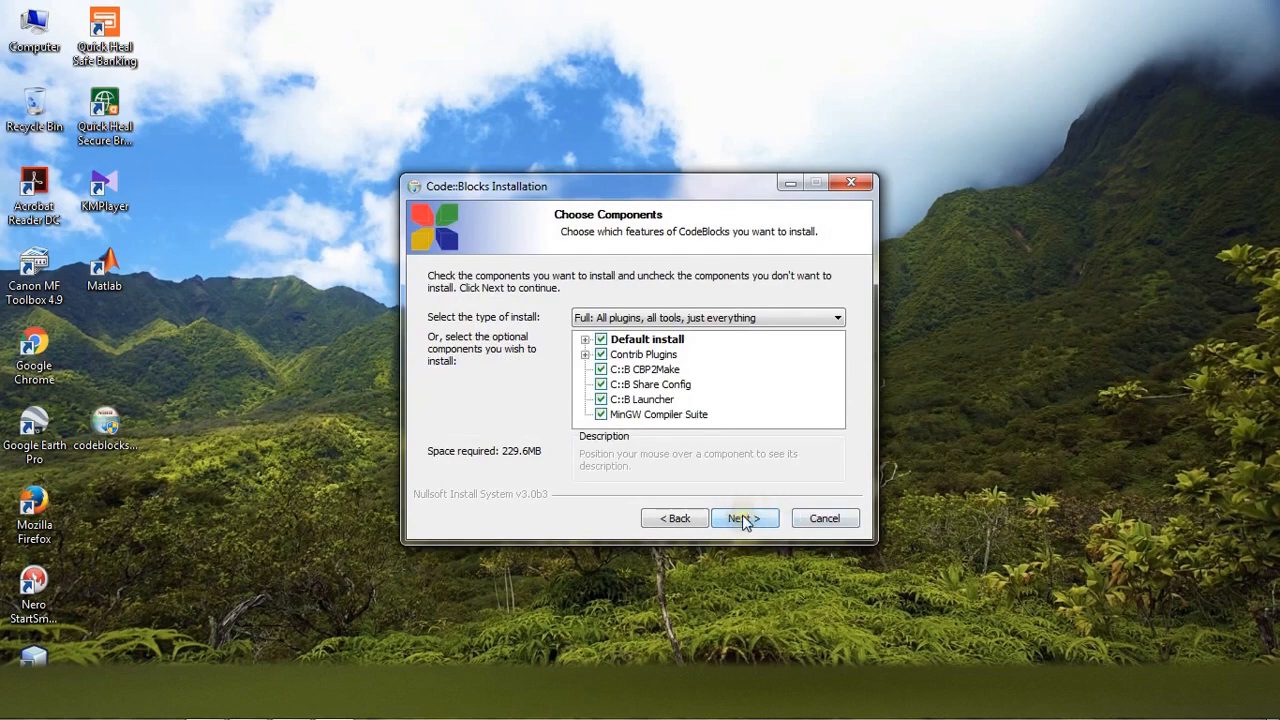
pyautogui.click(745, 519)
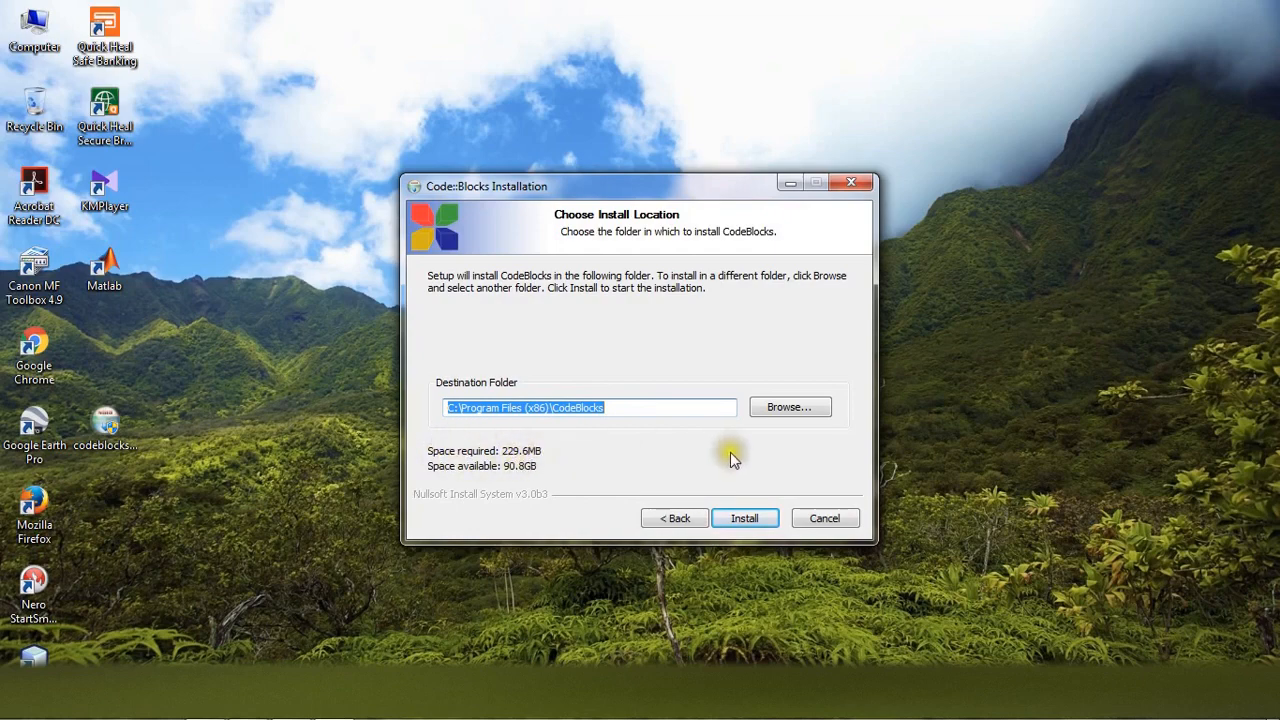
pyautogui.click(740, 518)
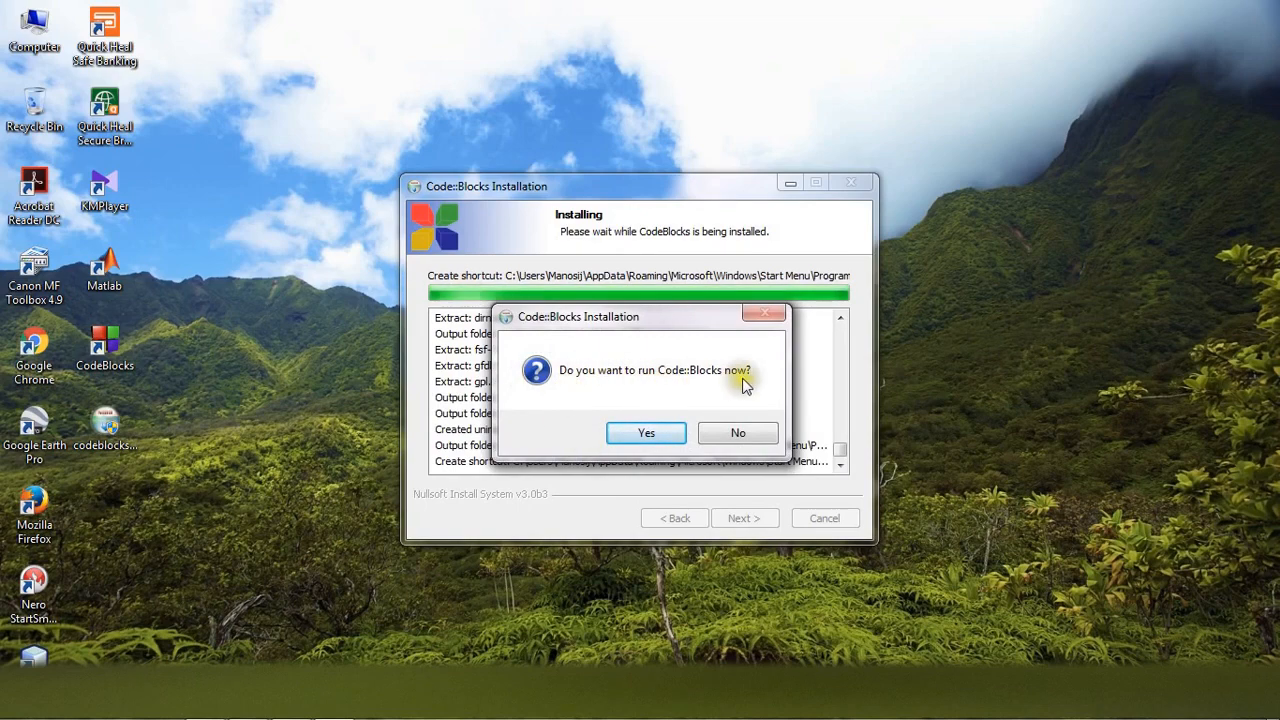
# Step: Launch Code::Blocks from the installer's prompt and create a new empty file
pyautogui.click(640, 435)
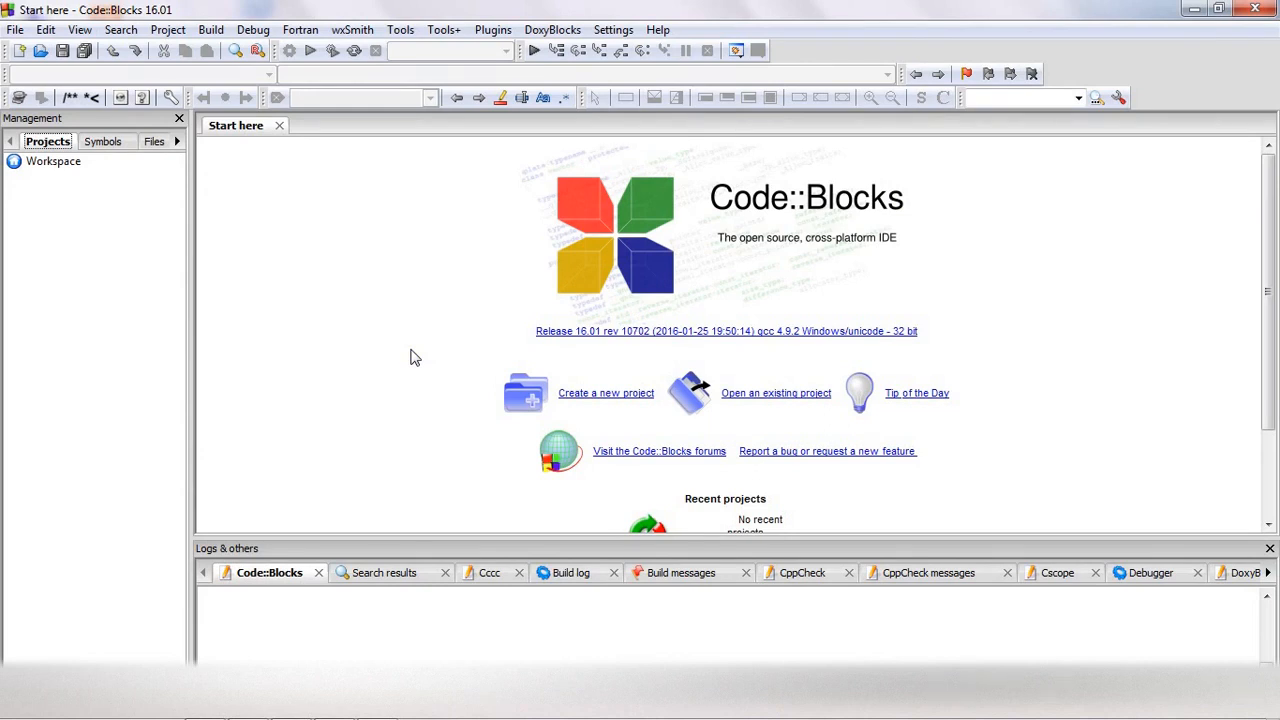
pyautogui.click(20, 54)
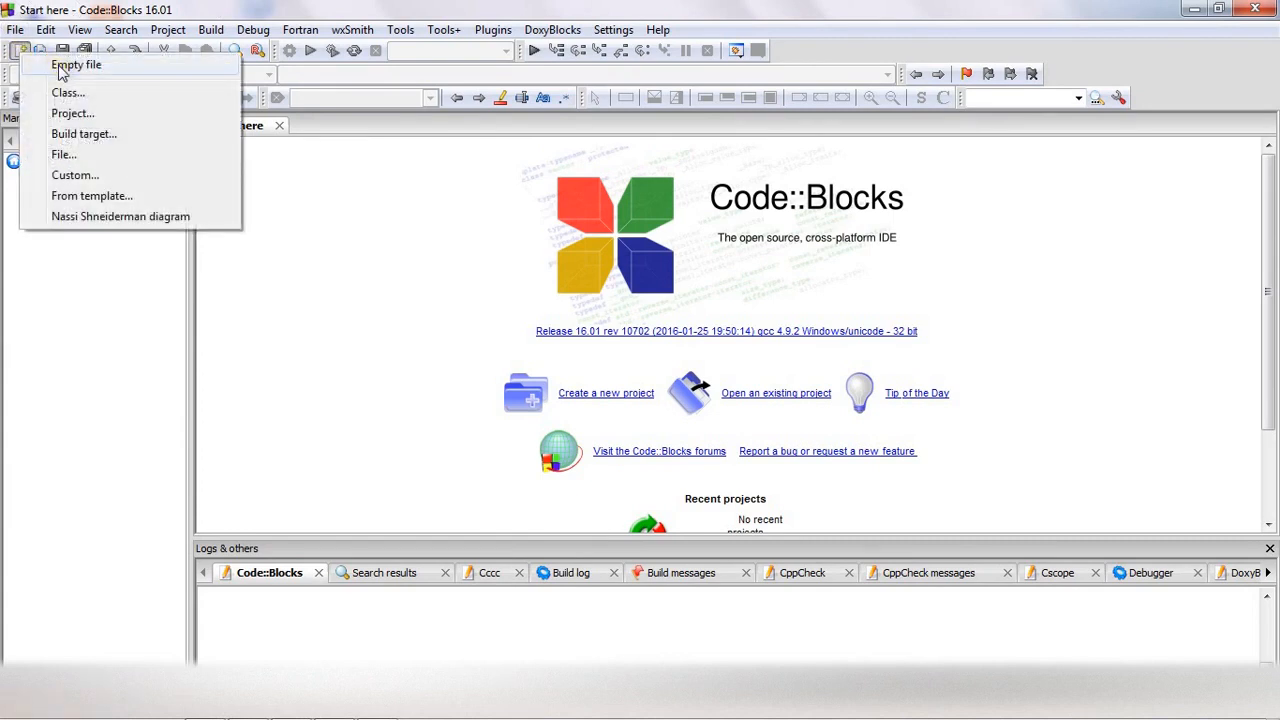
pyautogui.click(62, 70)
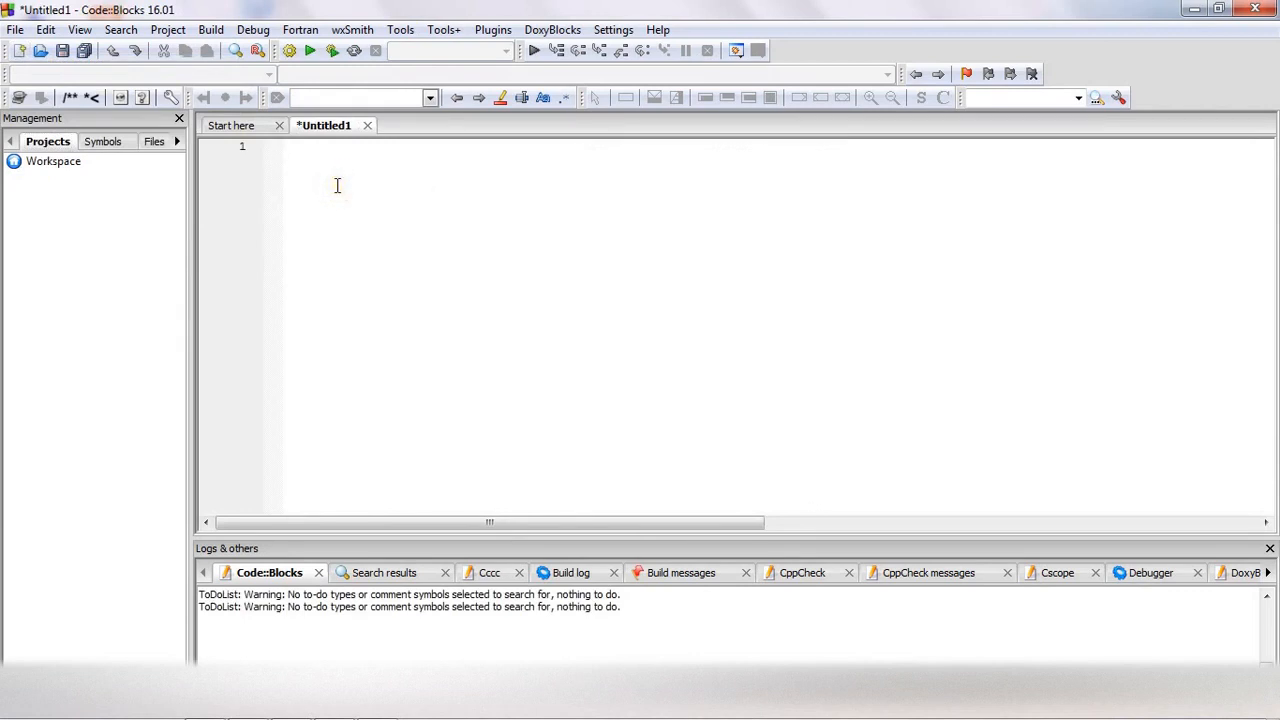
# Step: Begin the C program in the empty file with #include<stdio.h> and a void main() line
pyautogui.click(427, 270)
pyautogui.write('#include<stdio.')
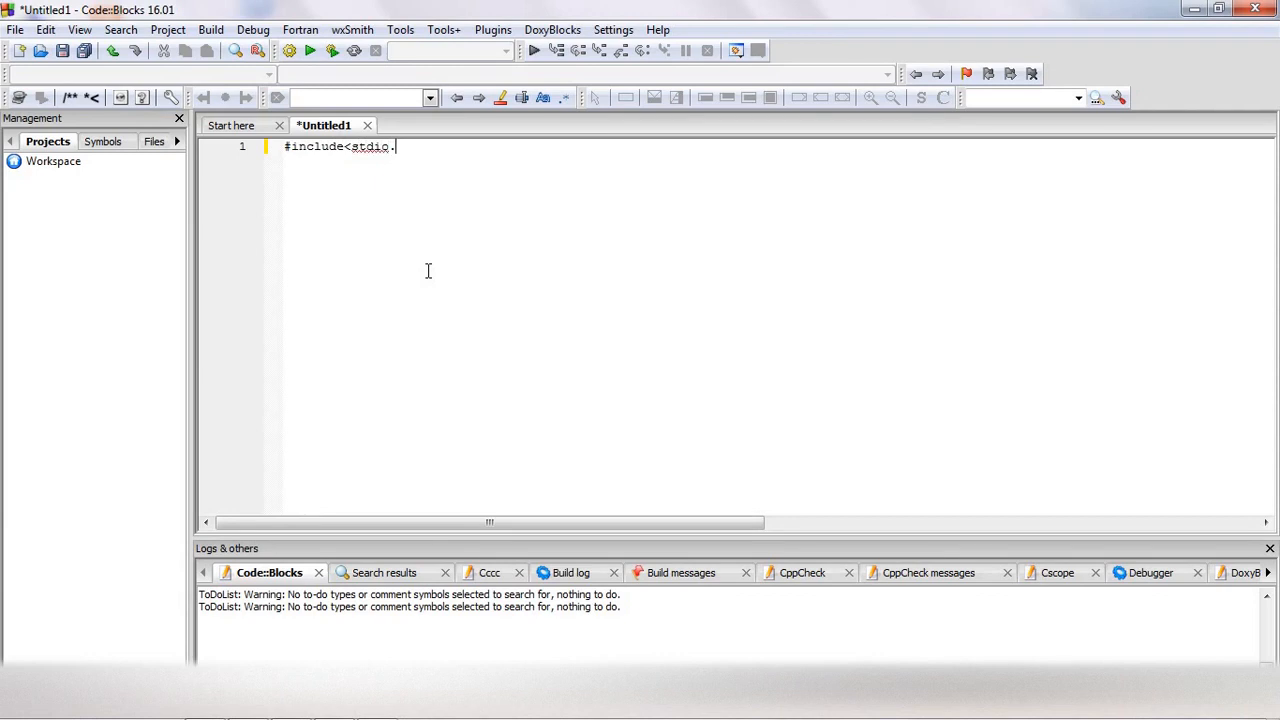
pyautogui.write('h>')
pyautogui.press('Return')
pyautogui.write('void main()')
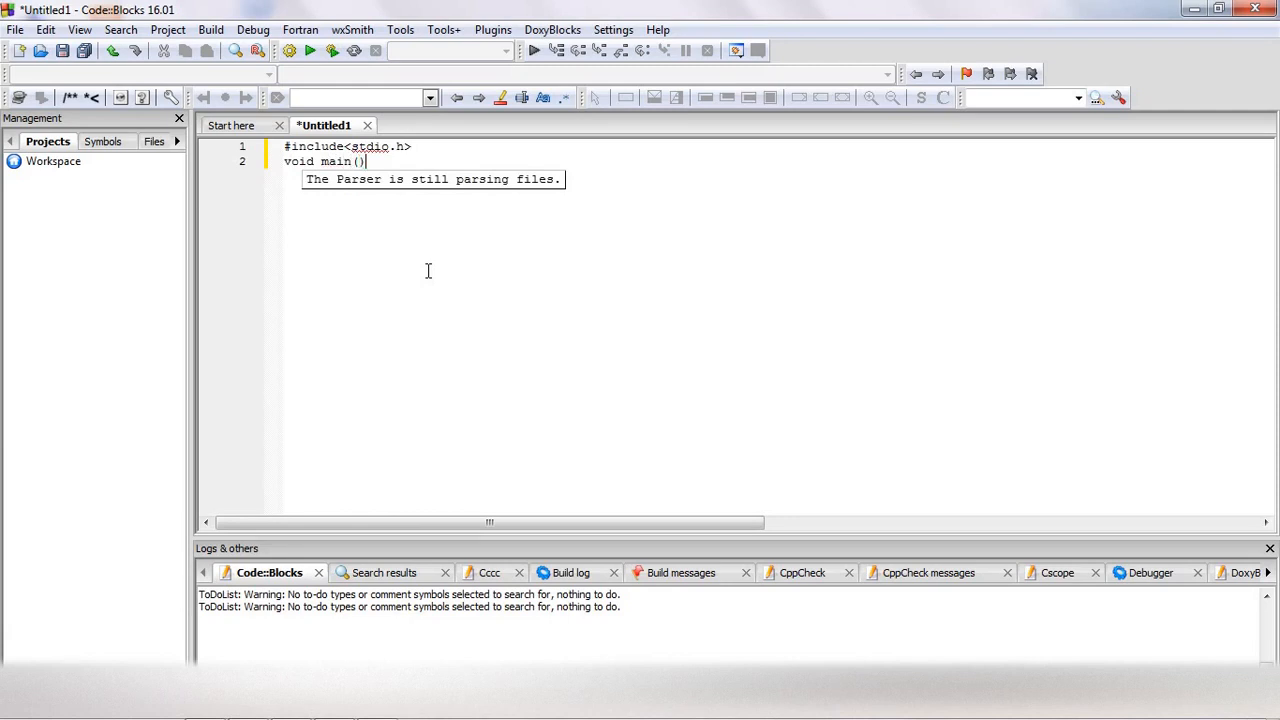
pyautogui.press('Return')
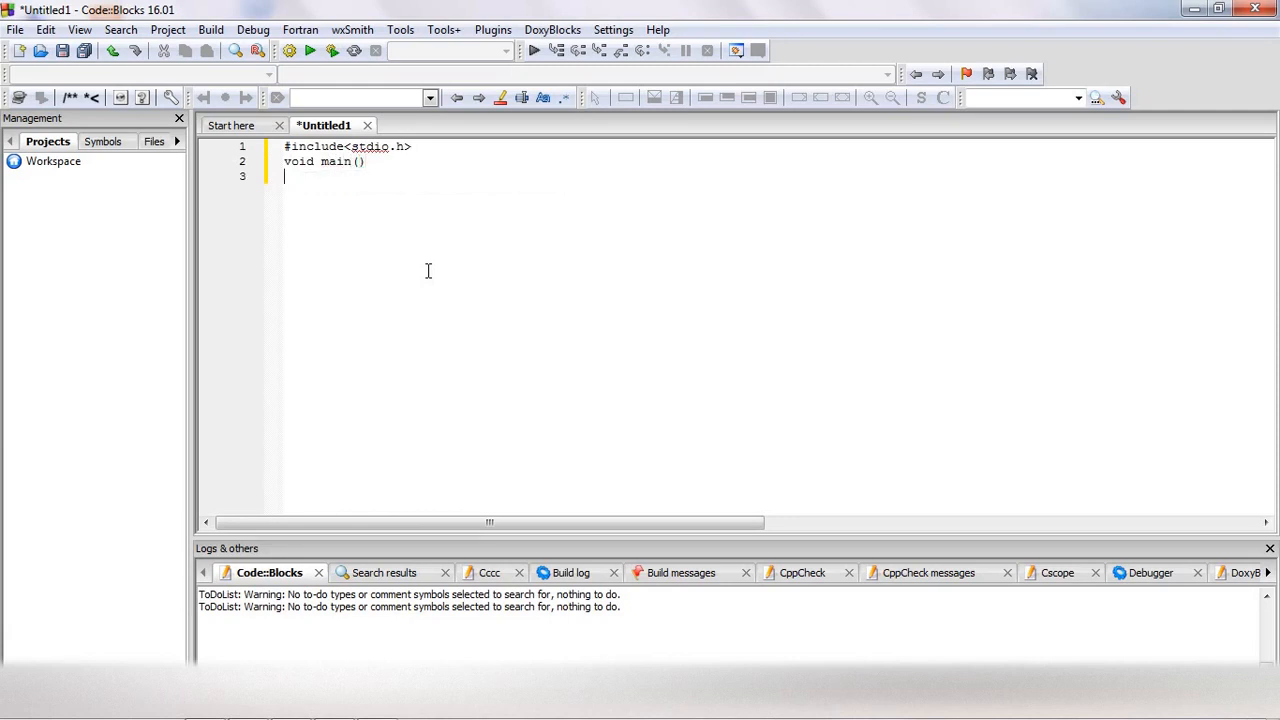
# Step: Add the braces of main() and write the statement printf("hello world"); between them
pyautogui.write('{')
pyautogui.press('Return')
pyautogui.write('}')
pyautogui.press('Return')
pyautogui.write('prin')
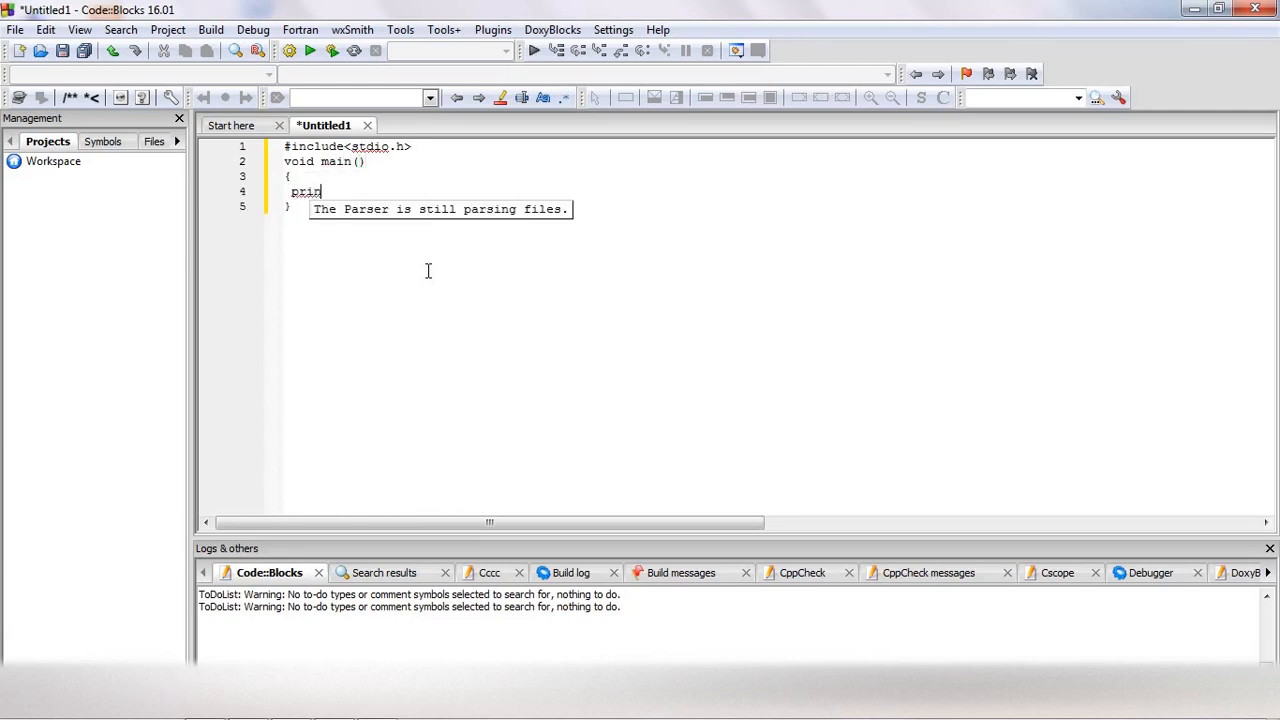
pyautogui.write('tf("");')
pyautogui.press('Left')
pyautogui.press('Left')
pyautogui.write('"hello world')
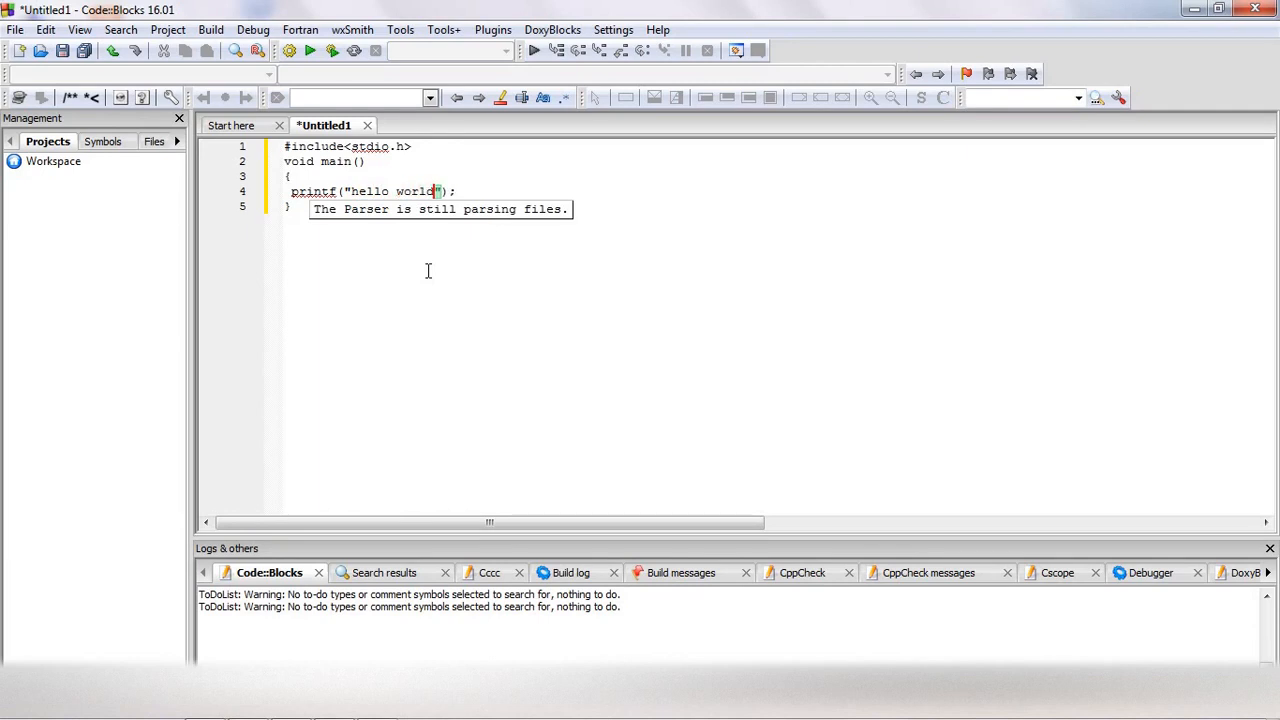
# Step: Save the source file to the Desktop as newc.c
pyautogui.click(16, 30)
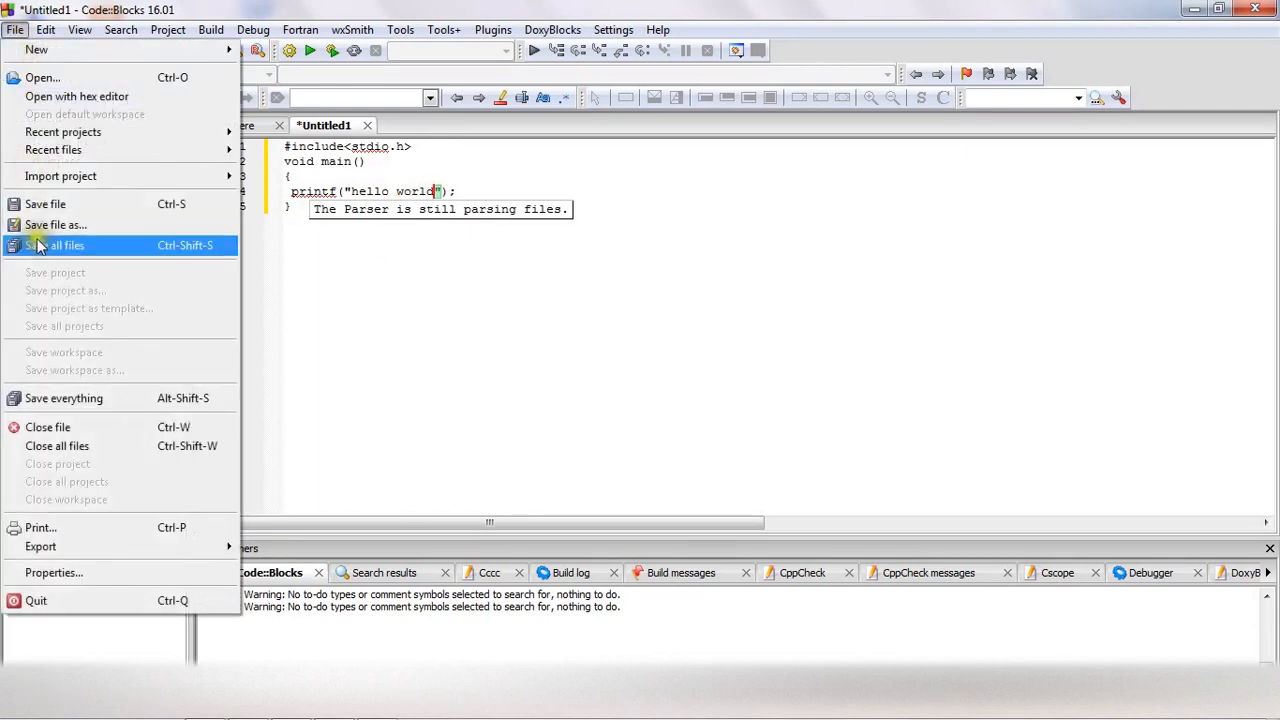
pyautogui.click(82, 205)
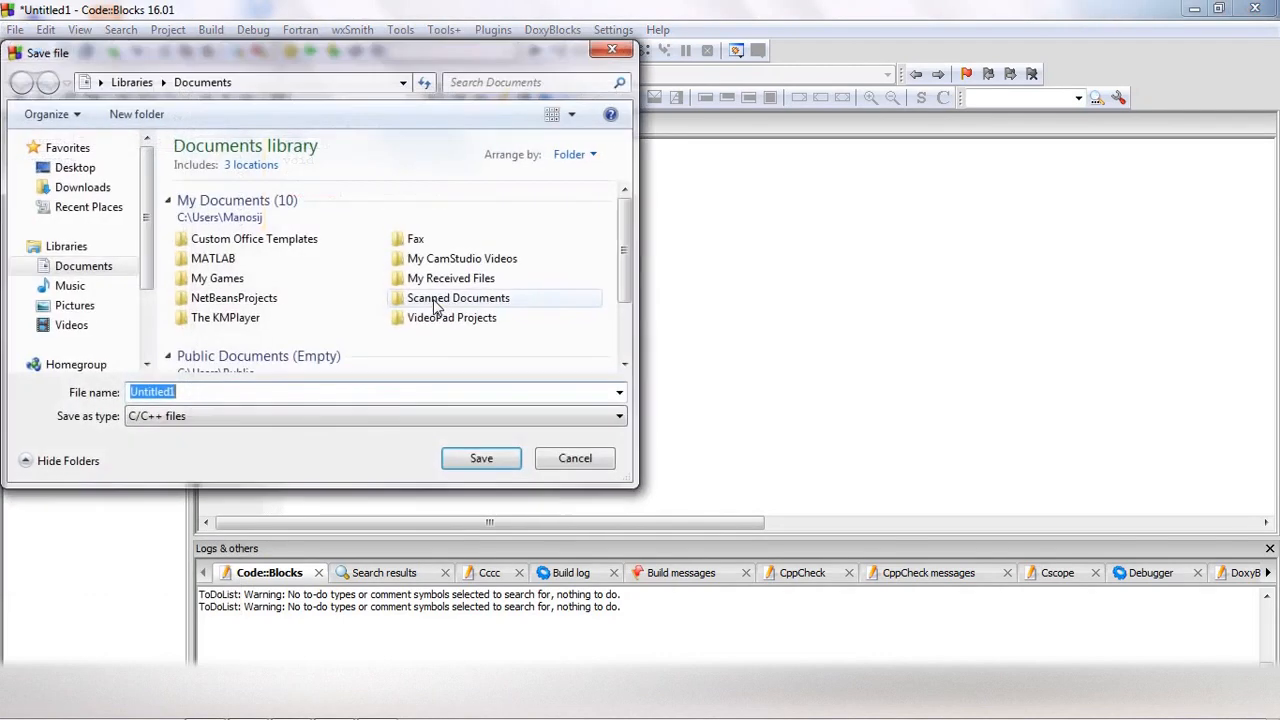
pyautogui.click(70, 167)
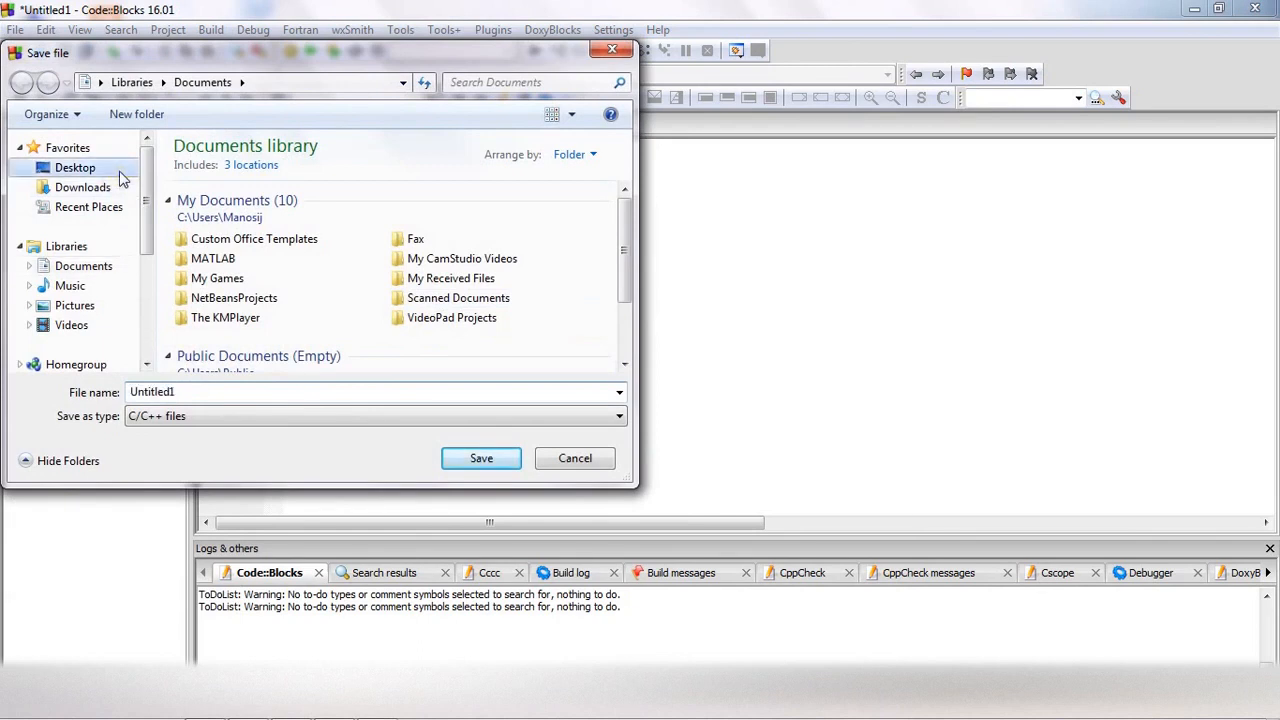
pyautogui.click(272, 392)
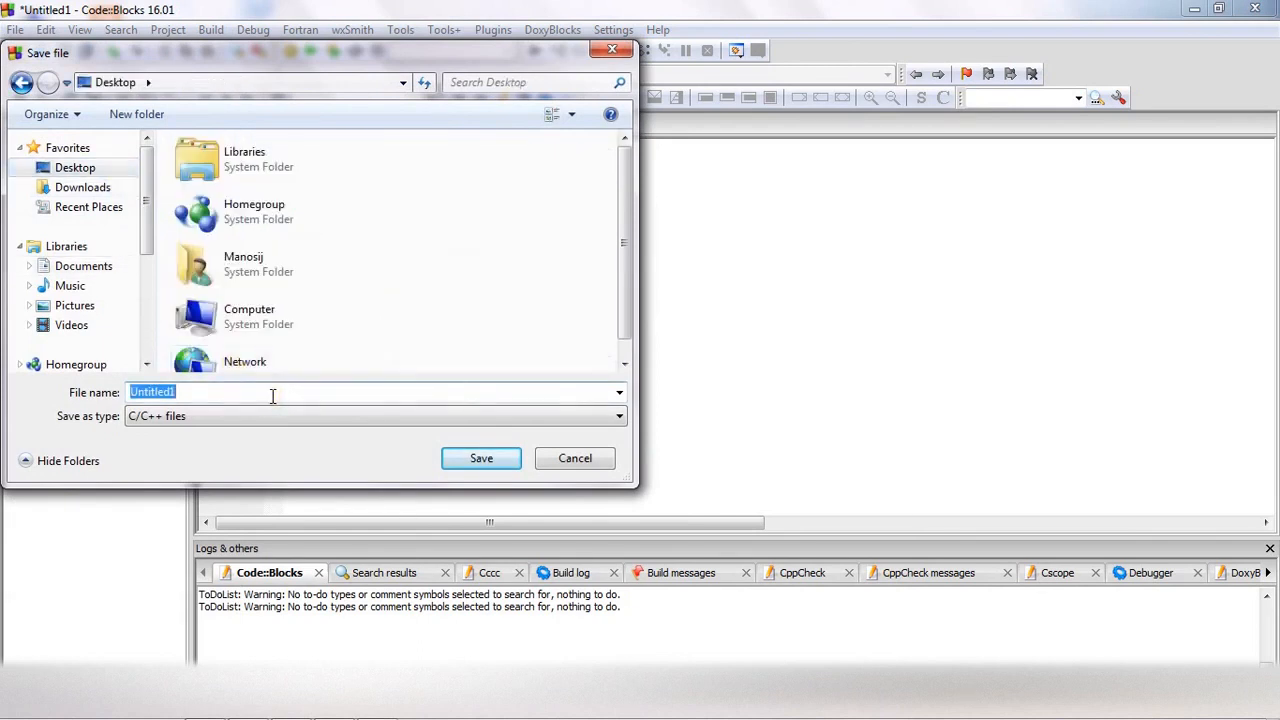
pyautogui.press('BackSpace')
pyautogui.write('newc')
pyautogui.click(490, 458)
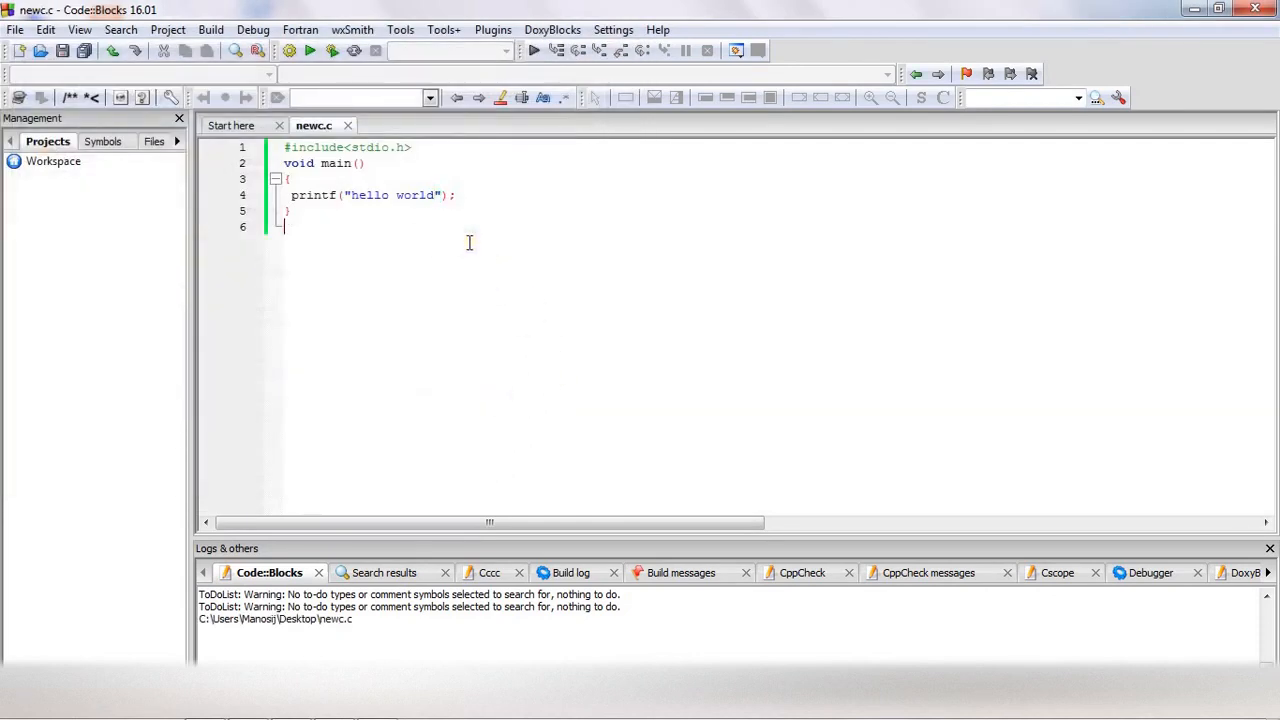
# Step: Build and run newc.c, then minimize the editor and close the program's console window
pyautogui.click(289, 51)
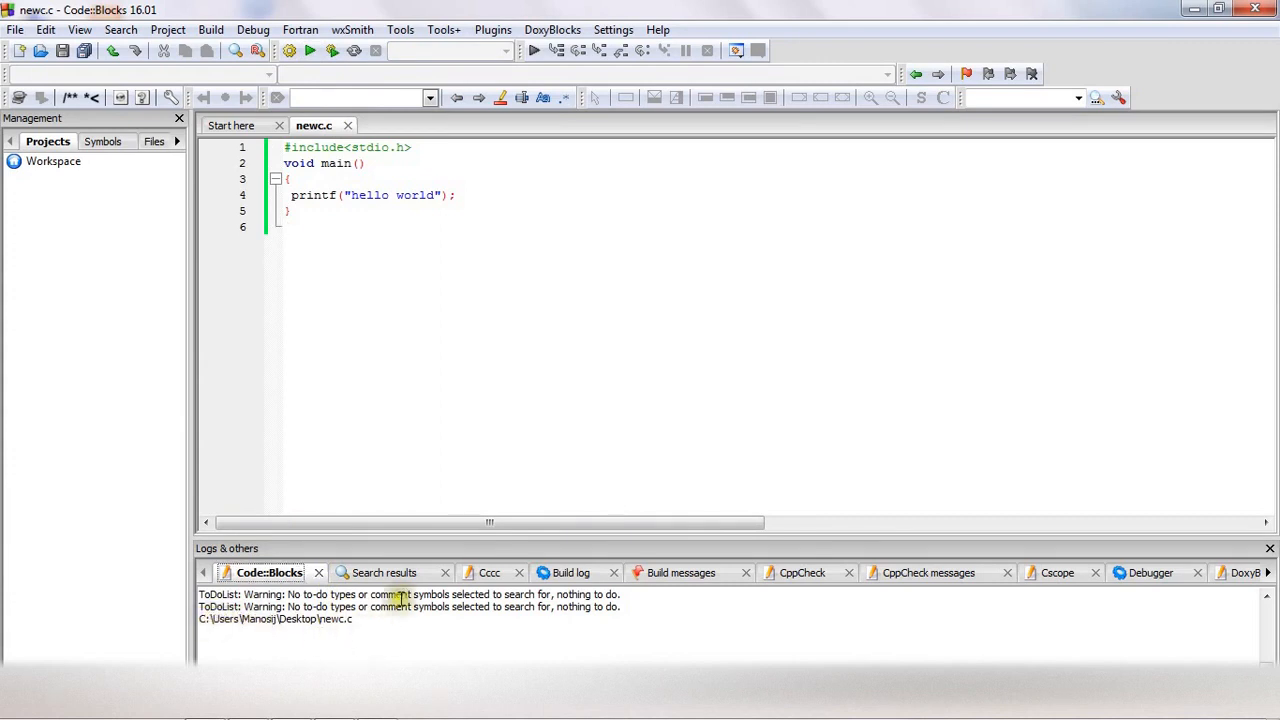
pyautogui.click(310, 50)
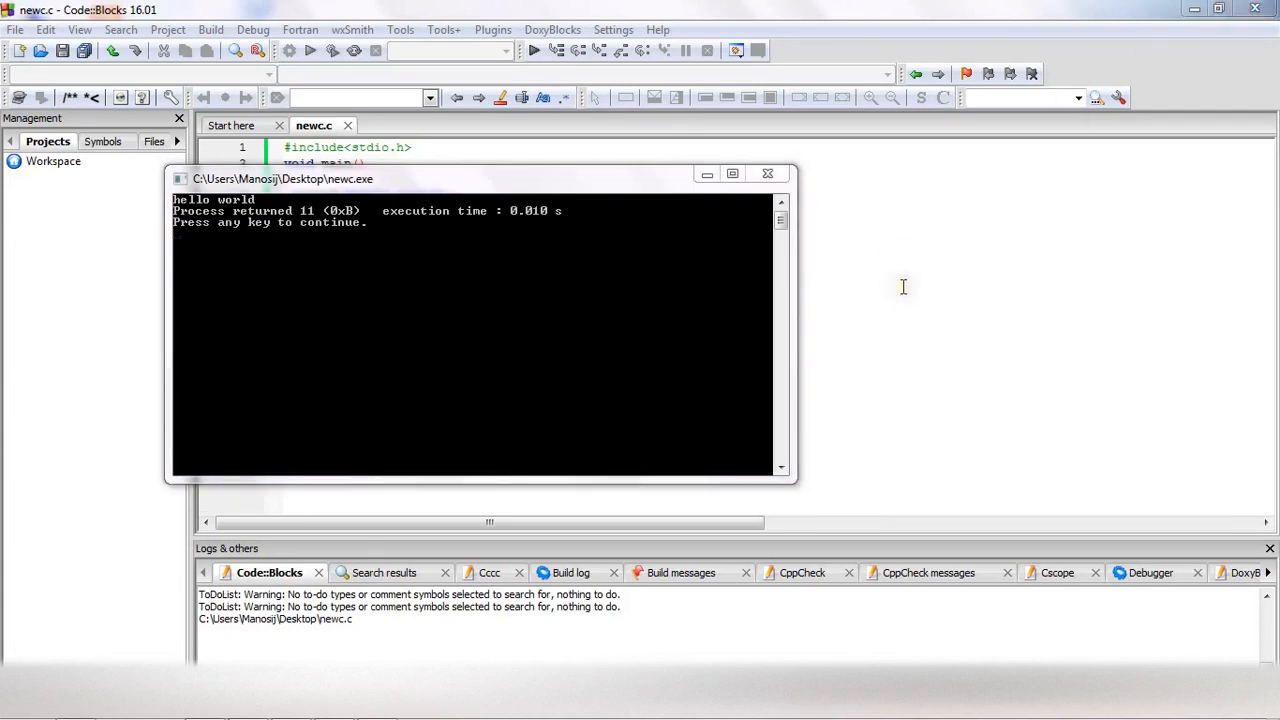
pyautogui.click(1204, 7)
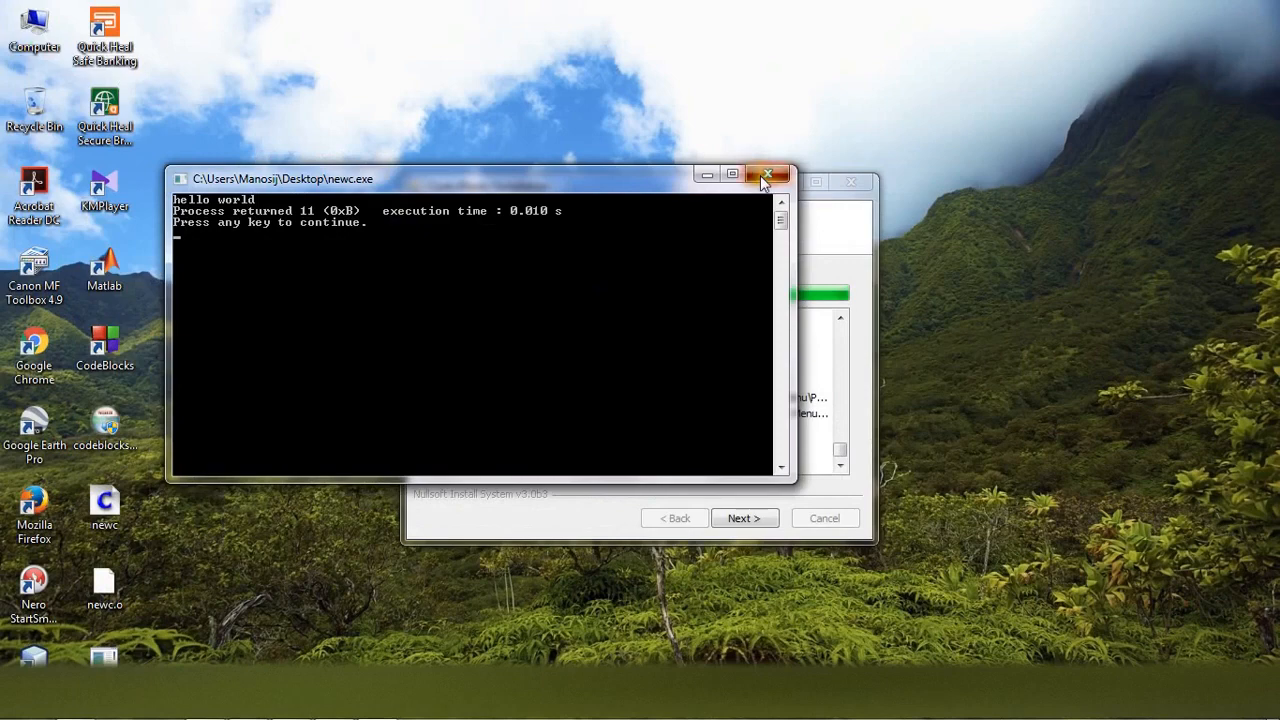
pyautogui.click(766, 177)
# Step: Finish the Code::Blocks installation wizard and switch back to Code::Blocks with newc.c open
pyautogui.click(768, 519)
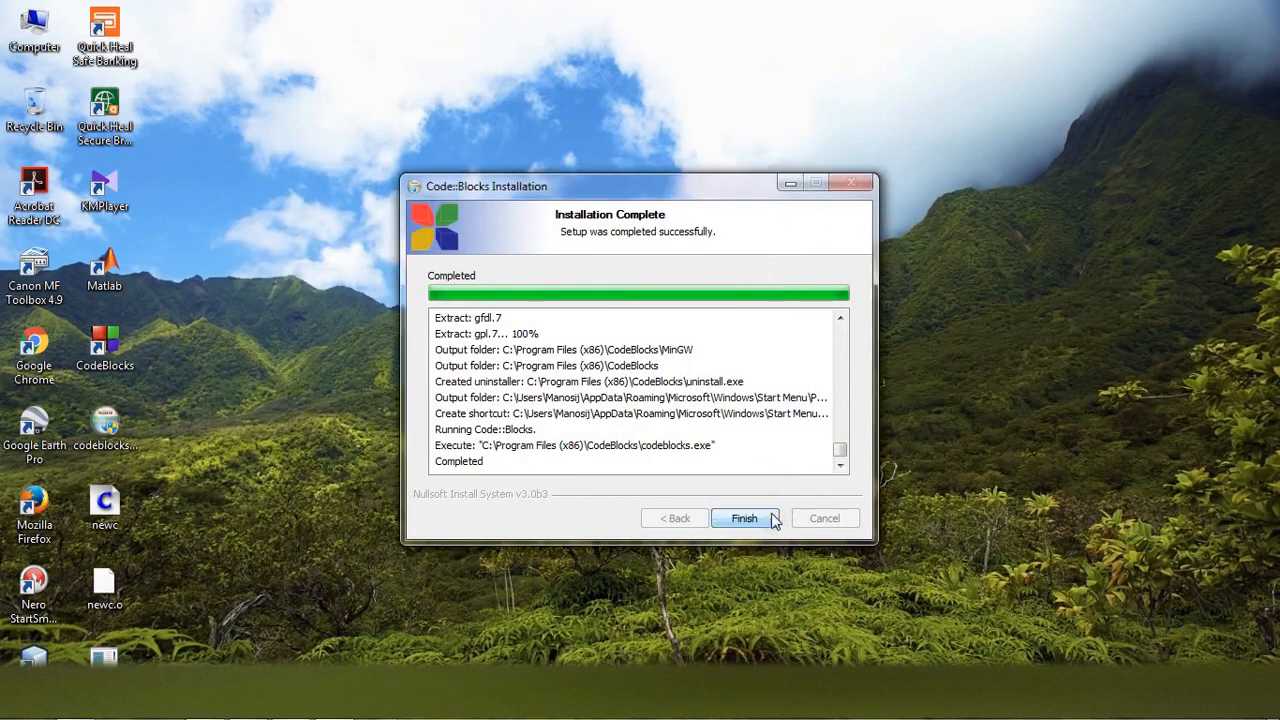
pyautogui.click(772, 520)
pyautogui.click(726, 518)
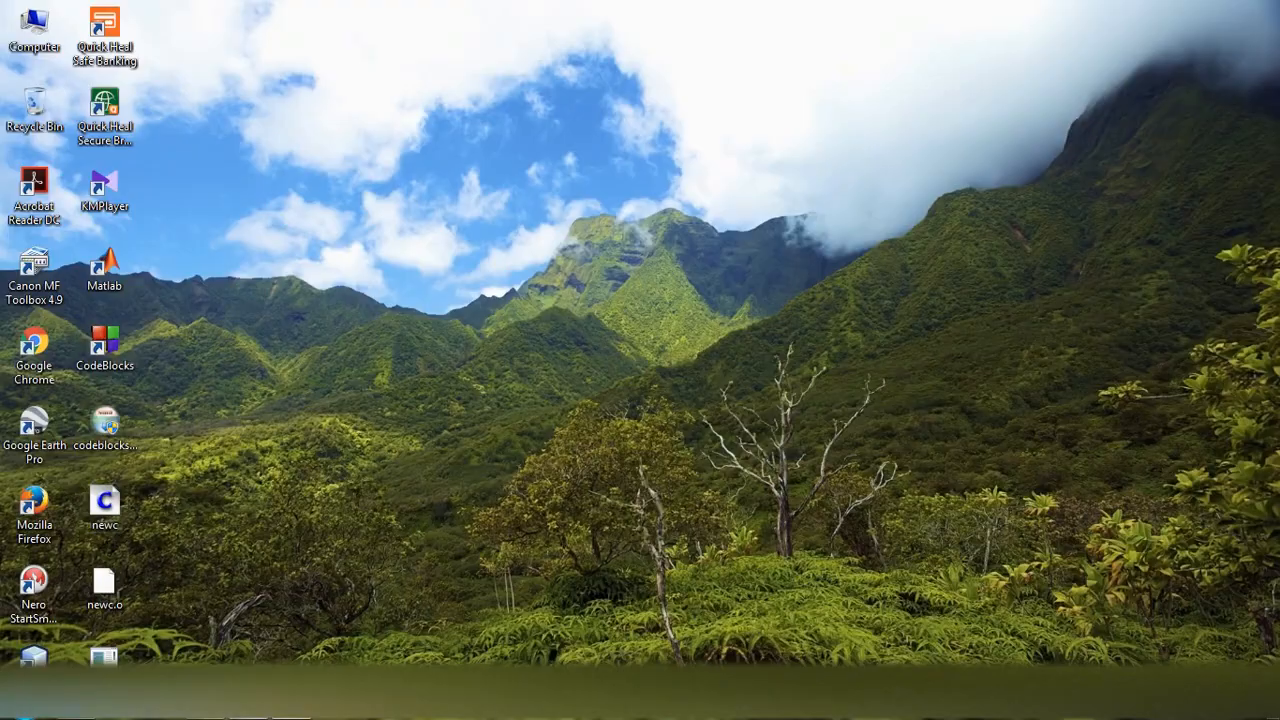
pyautogui.click(264, 702)
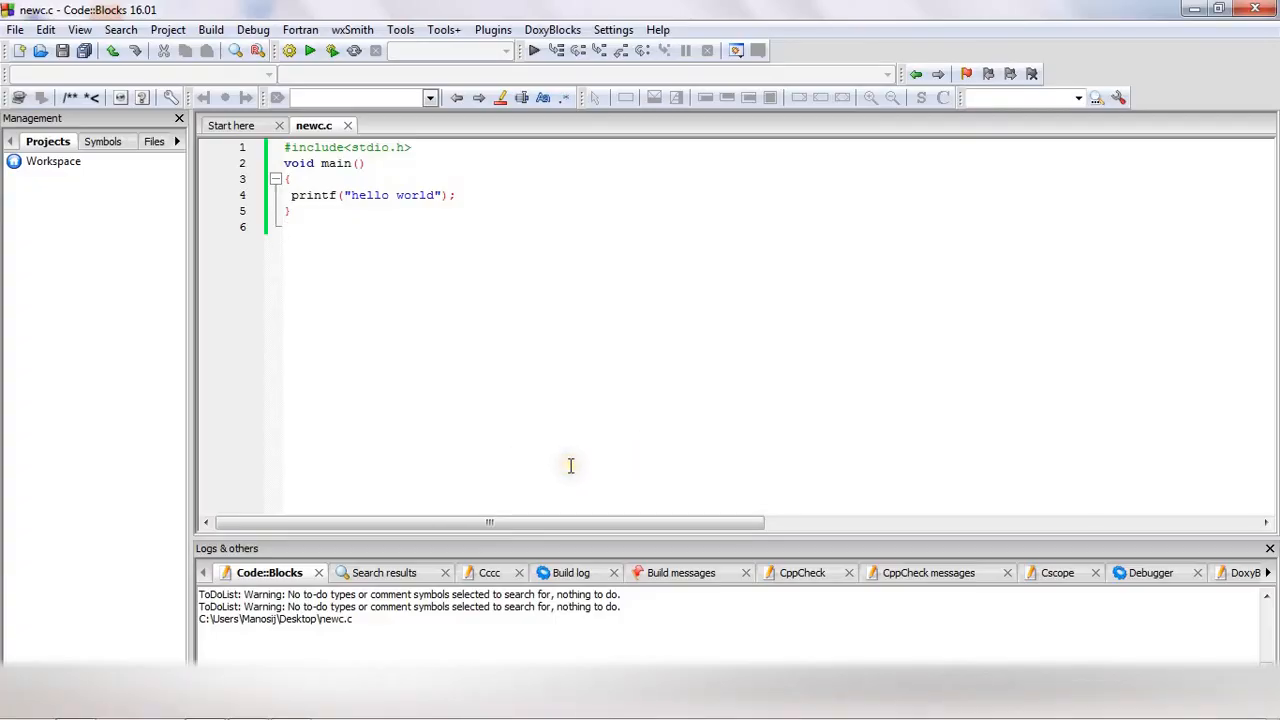